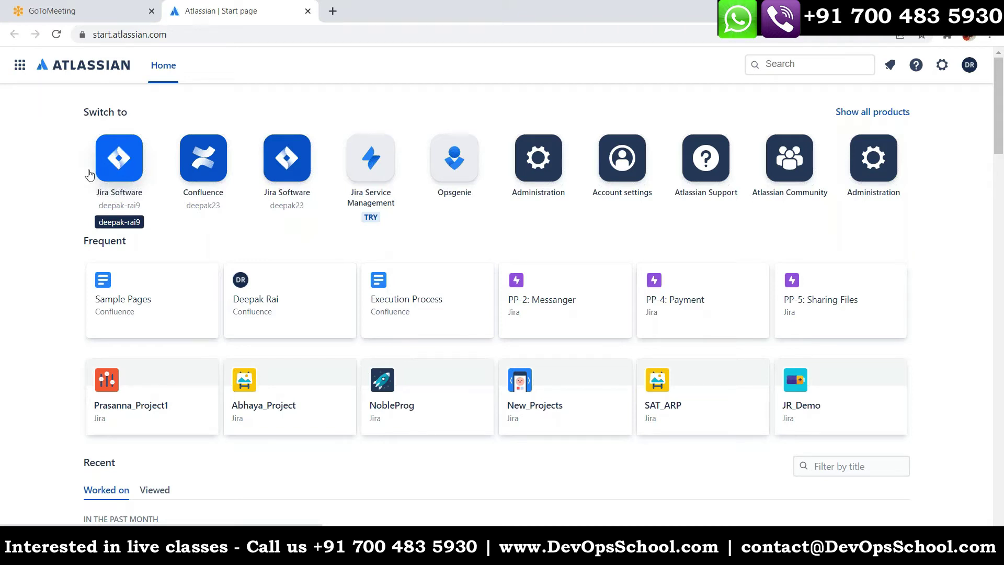
# Start a new project in Jira Software and browse the Human resources, Finance and Software development template categories.
pyautogui.click(125, 180)
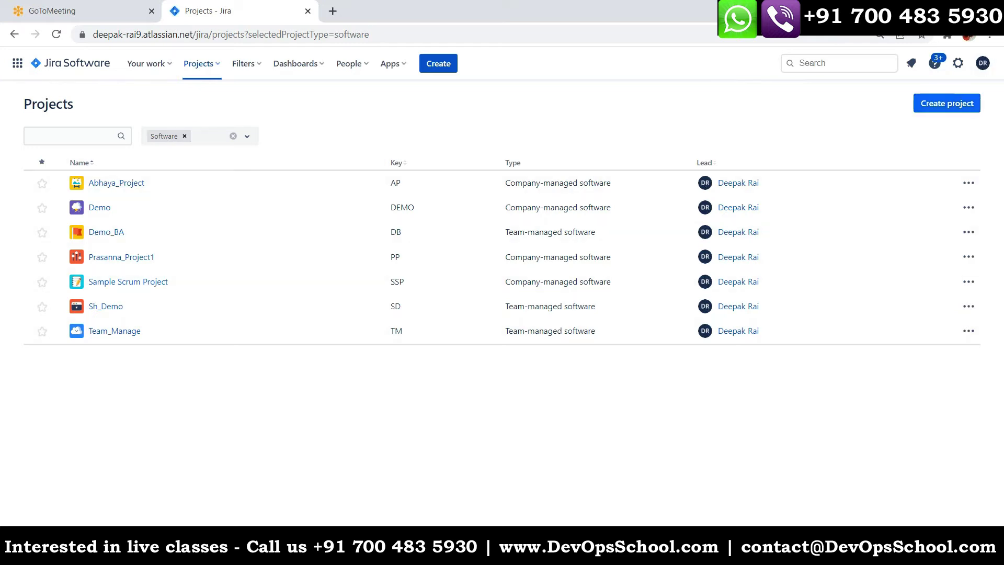
pyautogui.click(955, 112)
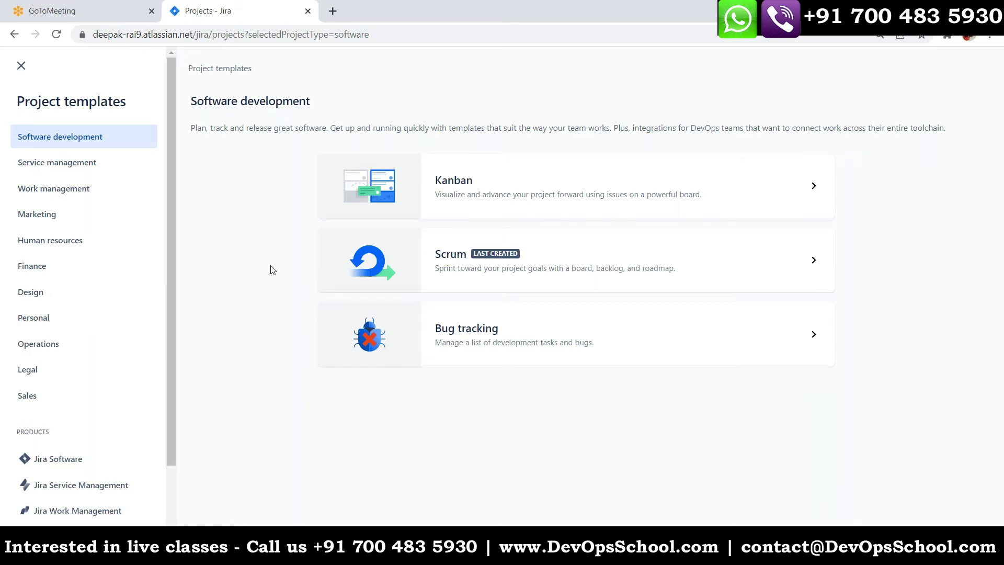
pyautogui.click(69, 242)
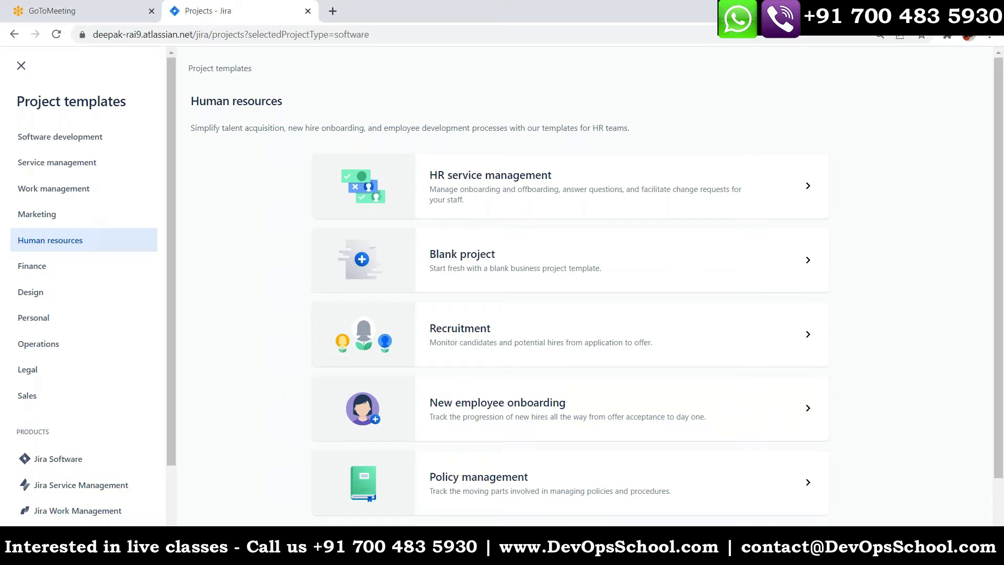
pyautogui.click(19, 270)
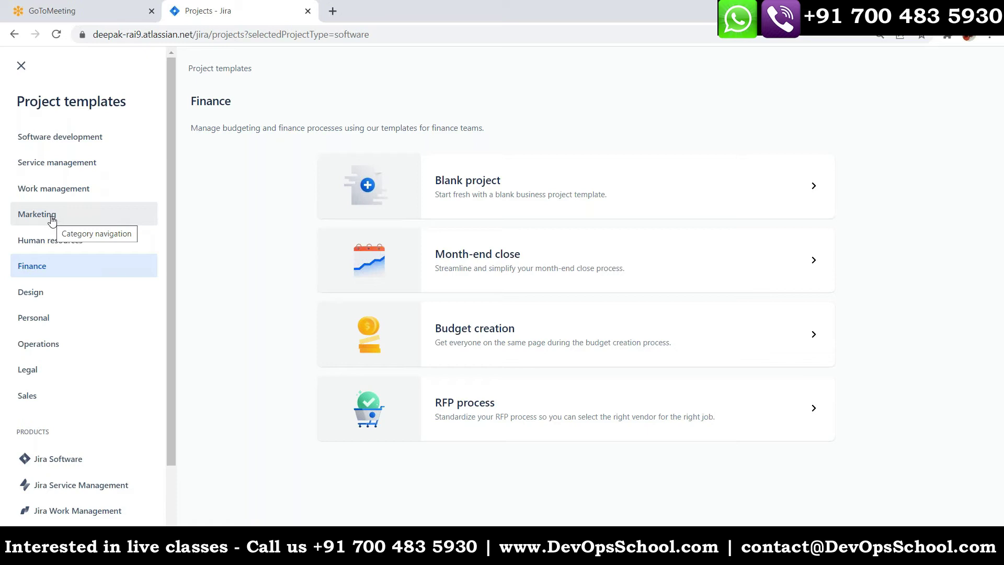
pyautogui.click(62, 138)
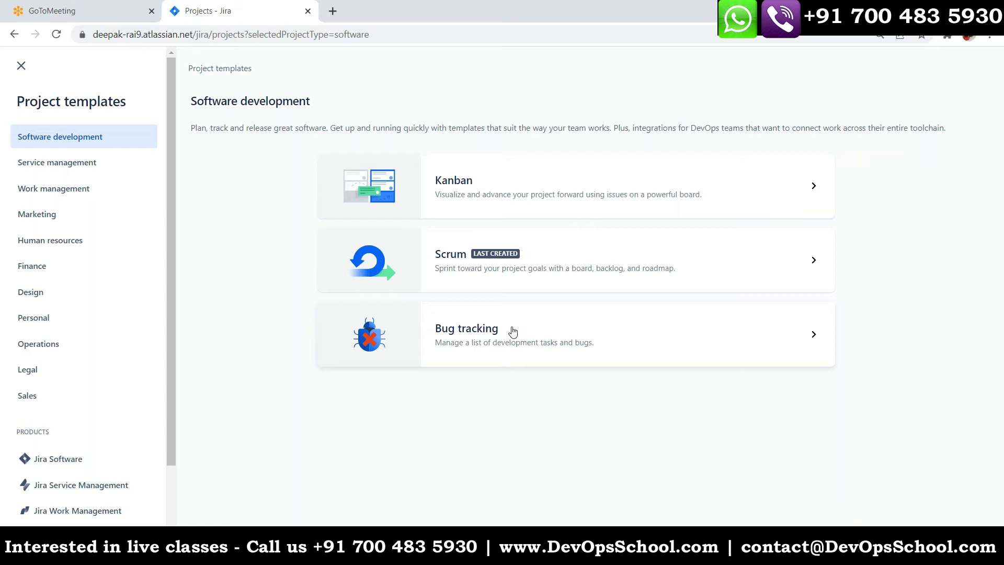
# Review the Scrum template's description and use it for the new project.
pyautogui.click(550, 246)
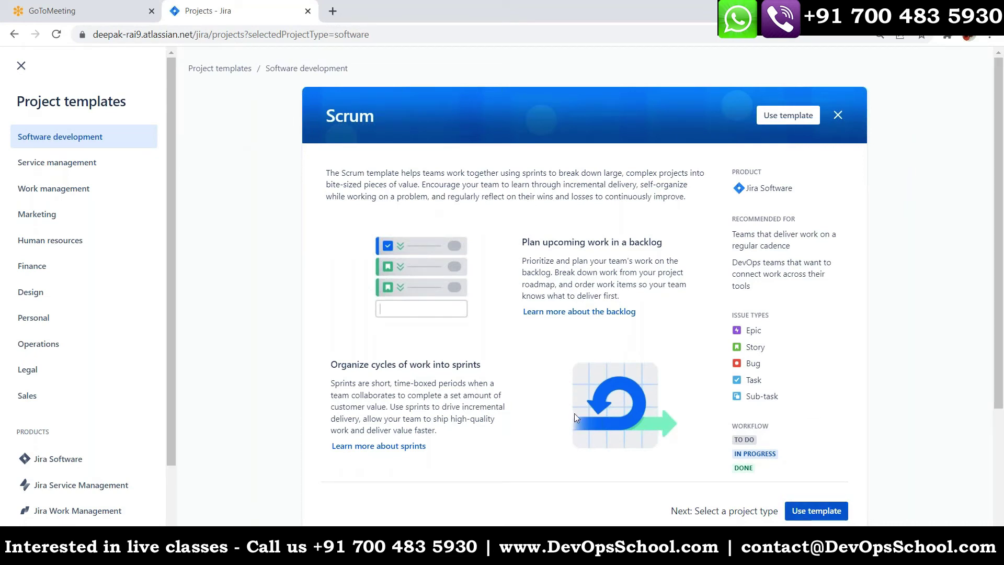
pyautogui.scroll(-3, 615, 370)
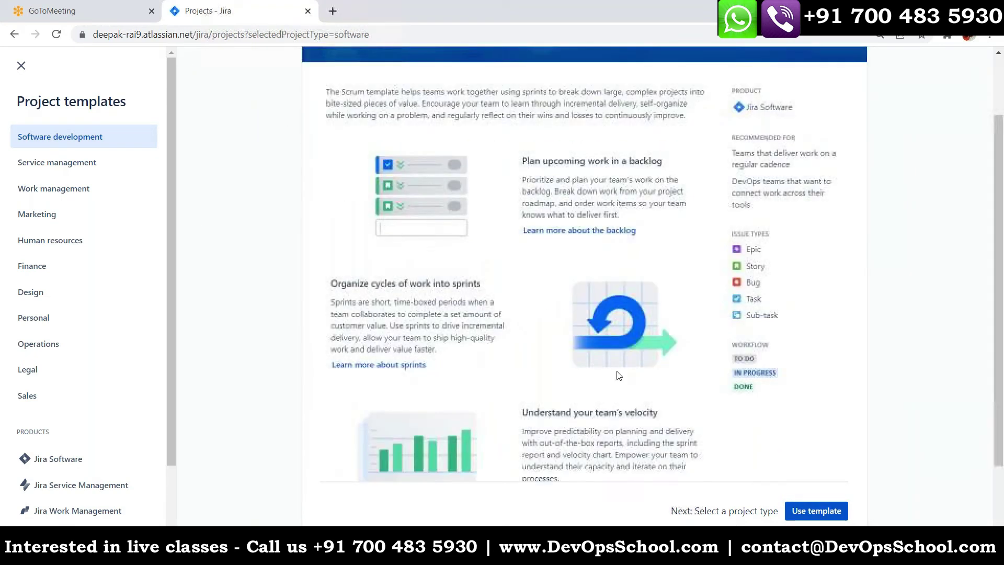
pyautogui.scroll(3, 615, 370)
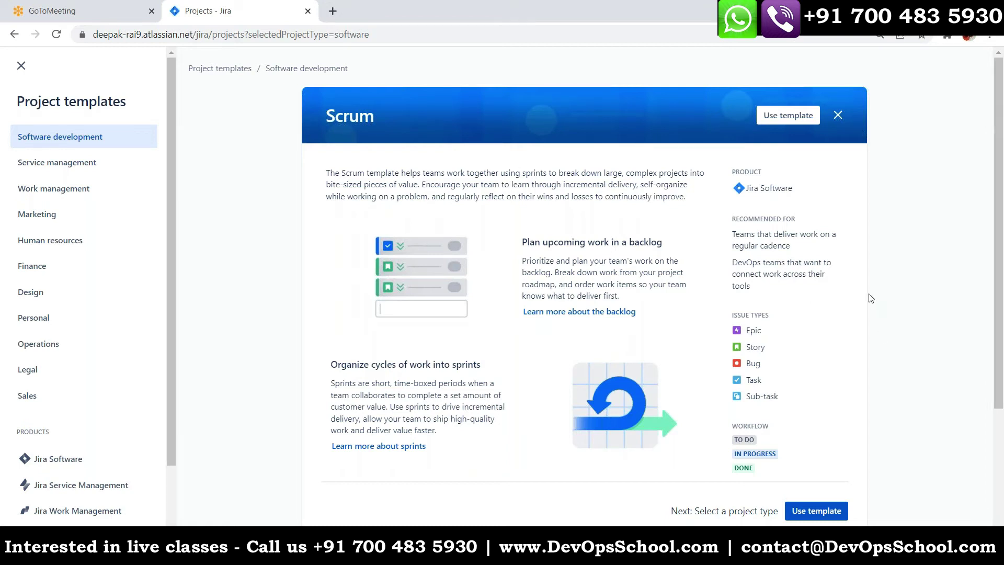
pyautogui.scroll(-3, 703, 313)
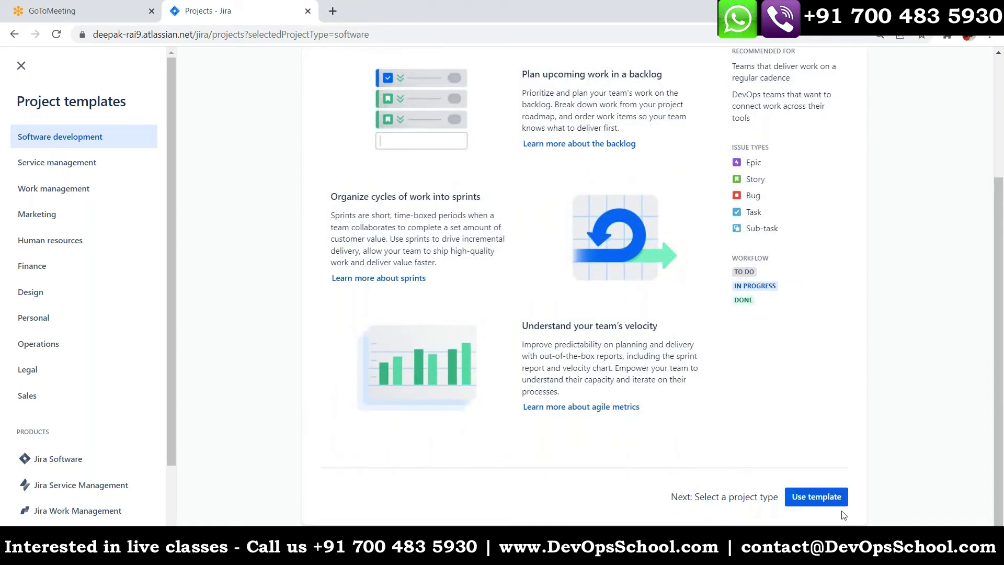
pyautogui.scroll(3, 816, 496)
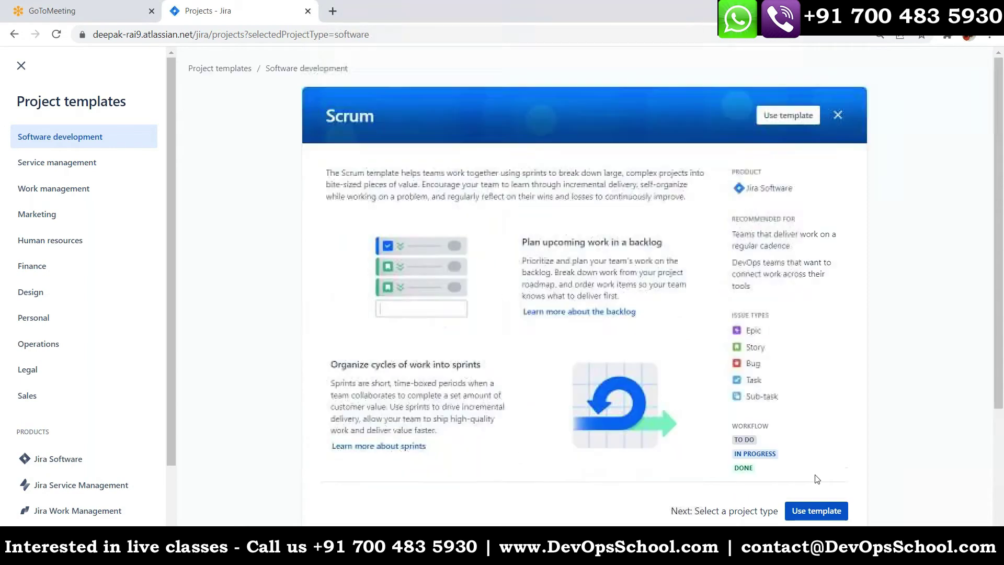
pyautogui.click(778, 120)
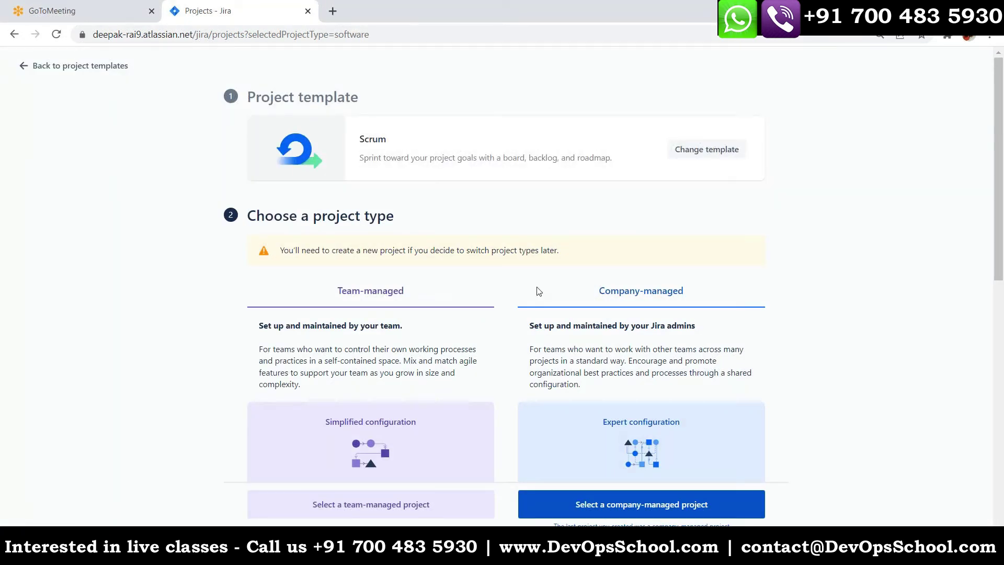
# Compare the team-managed and company-managed project types and choose a company-managed project.
pyautogui.scroll(-3, 410, 271)
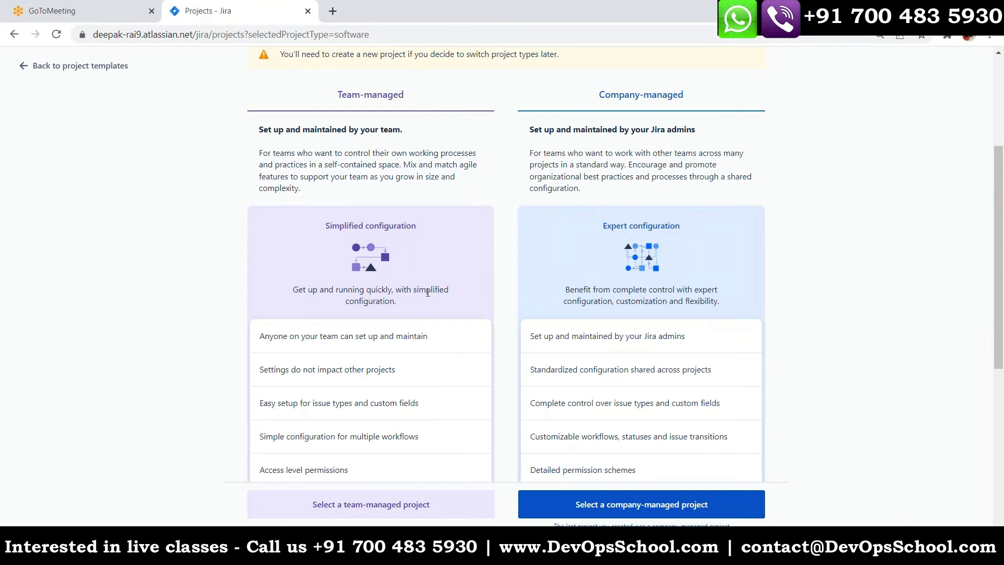
pyautogui.scroll(3, 428, 293)
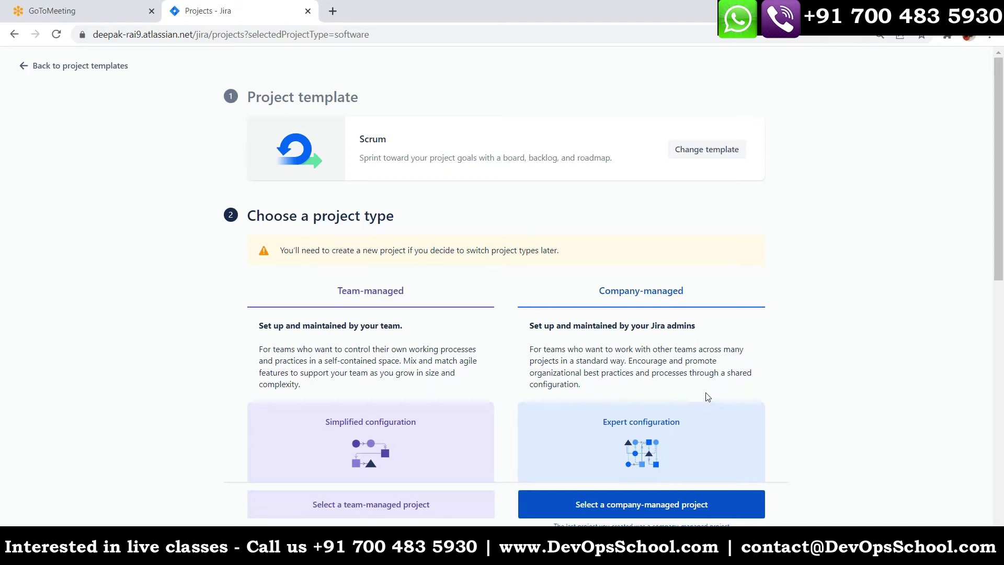
pyautogui.scroll(-9, 709, 400)
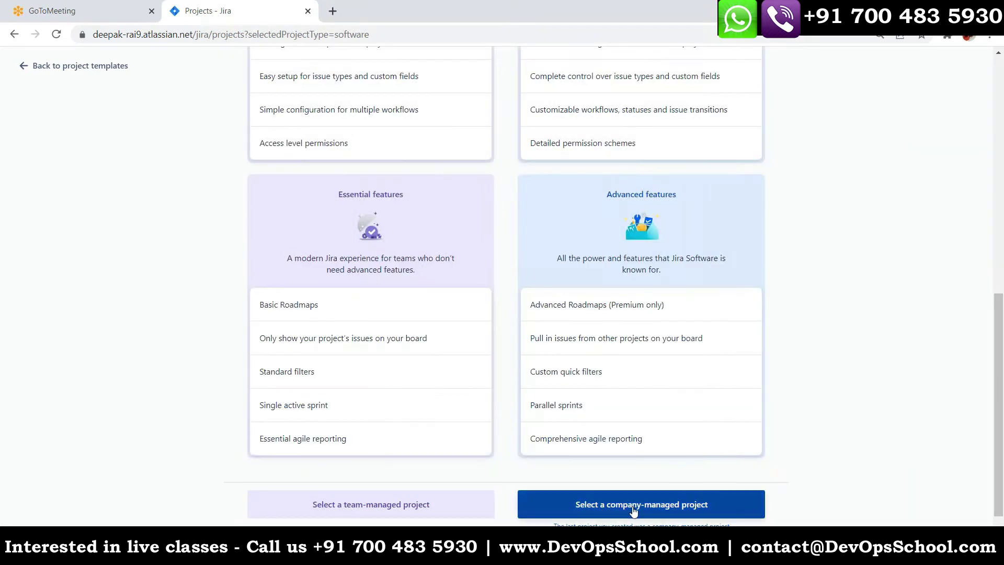
pyautogui.click(634, 508)
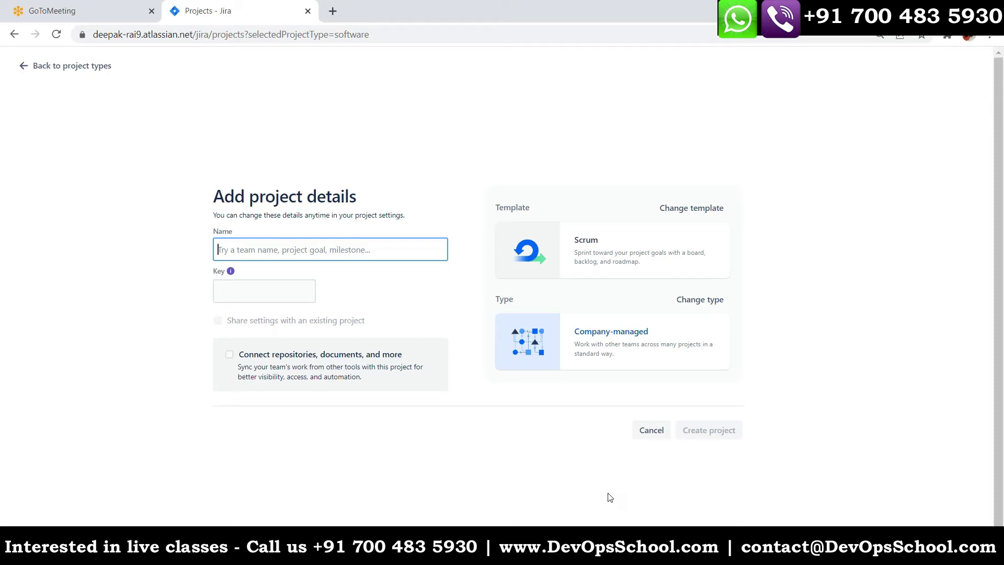
# Name the project DevopsSession with the key DEV and create it.
pyautogui.write('Devops')
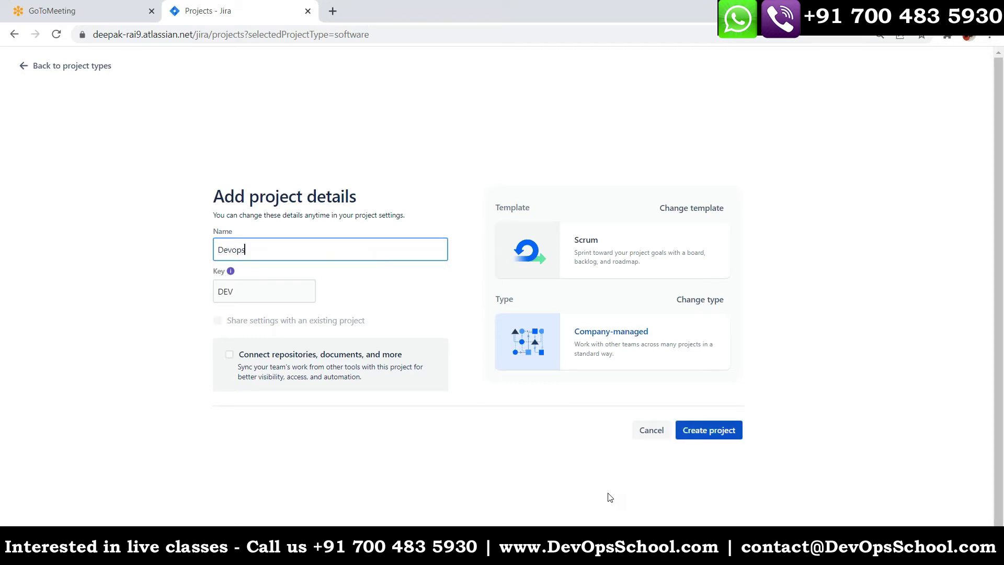
pyautogui.write('Tool')
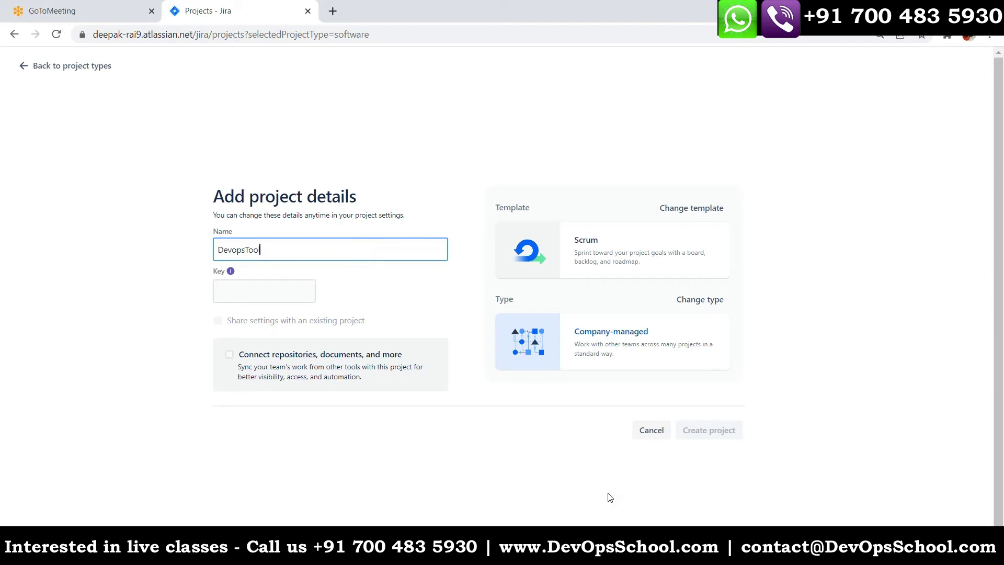
pyautogui.press('BackSpace')
pyautogui.press('BackSpace')
pyautogui.press('BackSpace')
pyautogui.press('BackSpace')
pyautogui.write('Session')
pyautogui.click(70, 343)
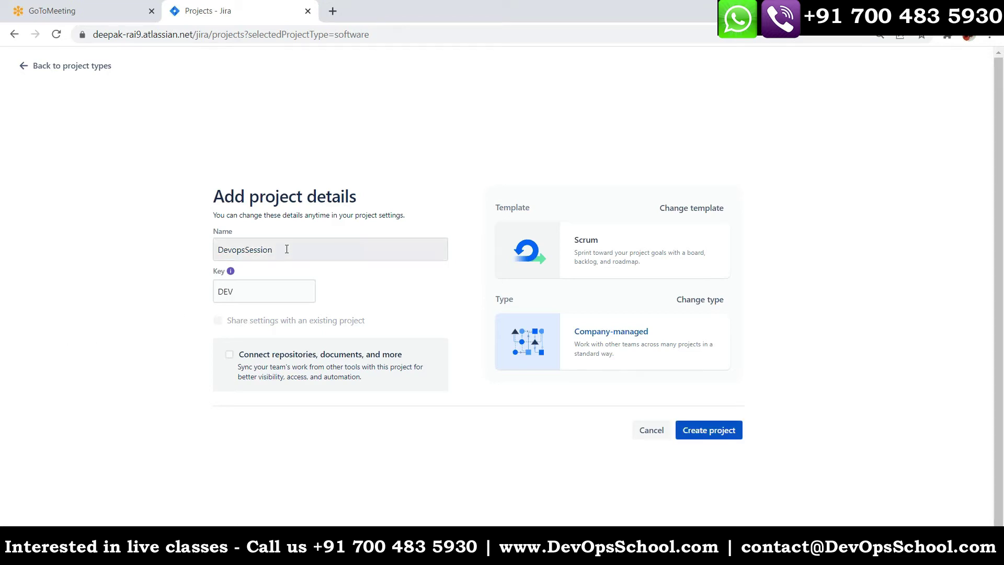
pyautogui.moveTo(287, 249); pyautogui.dragTo(137, 254)
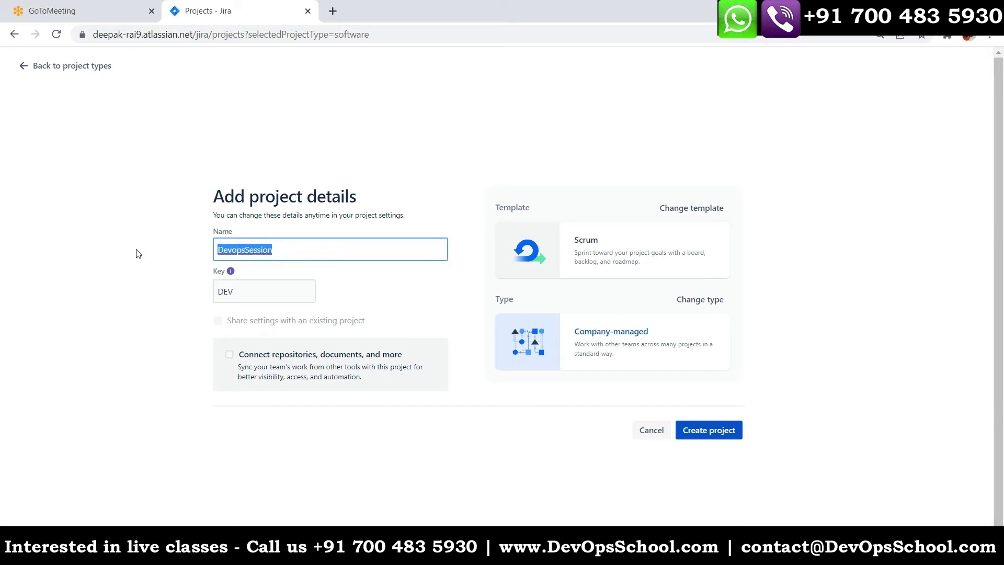
pyautogui.moveTo(249, 293); pyautogui.dragTo(183, 295)
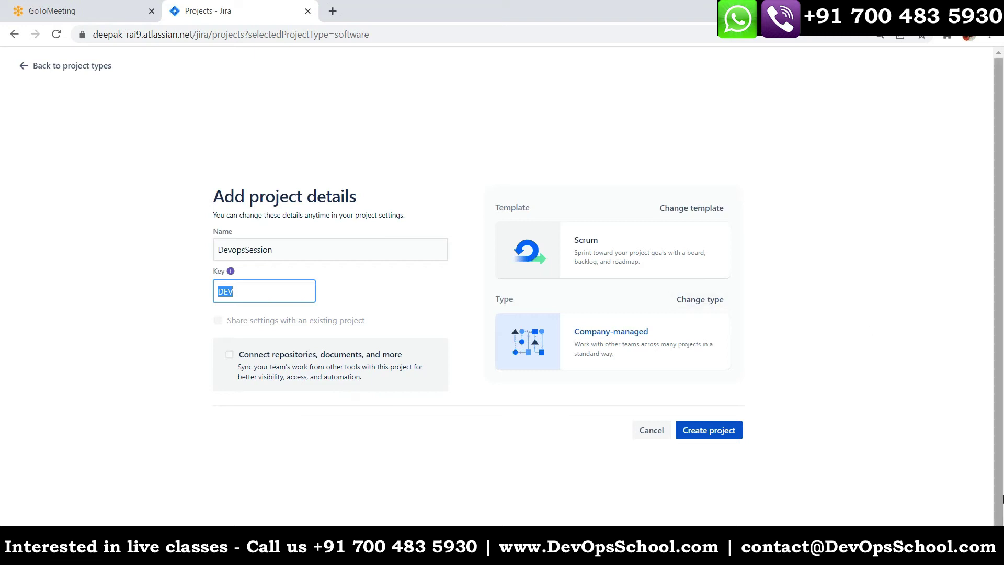
pyautogui.click(723, 438)
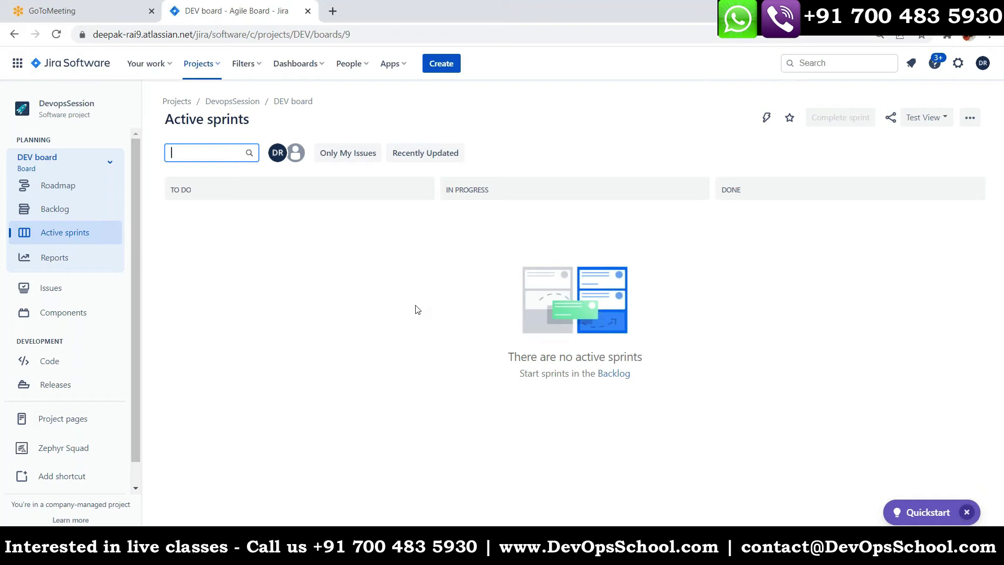
# View the DevopsSession roadmap and open the list of all projects.
pyautogui.click(57, 192)
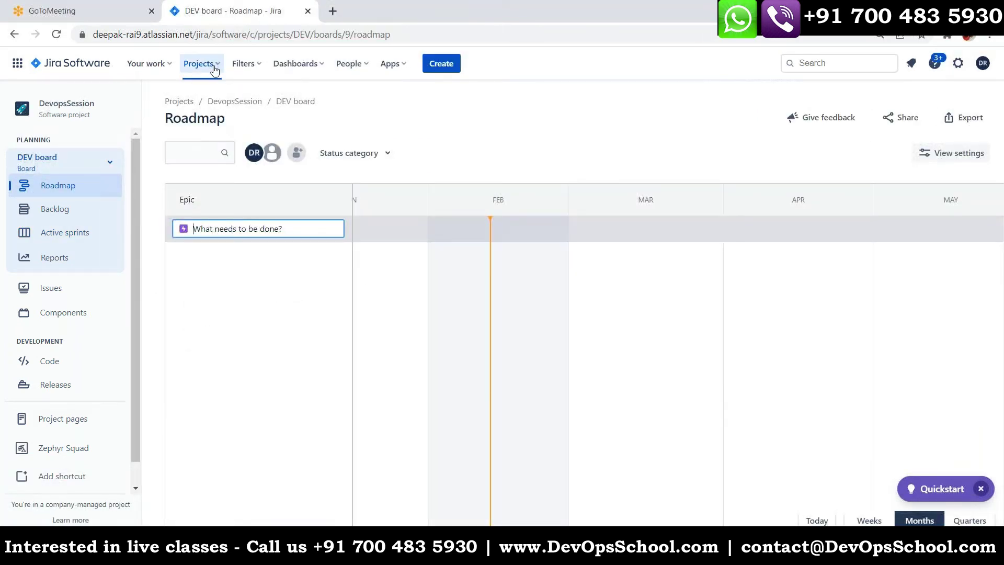
pyautogui.click(214, 65)
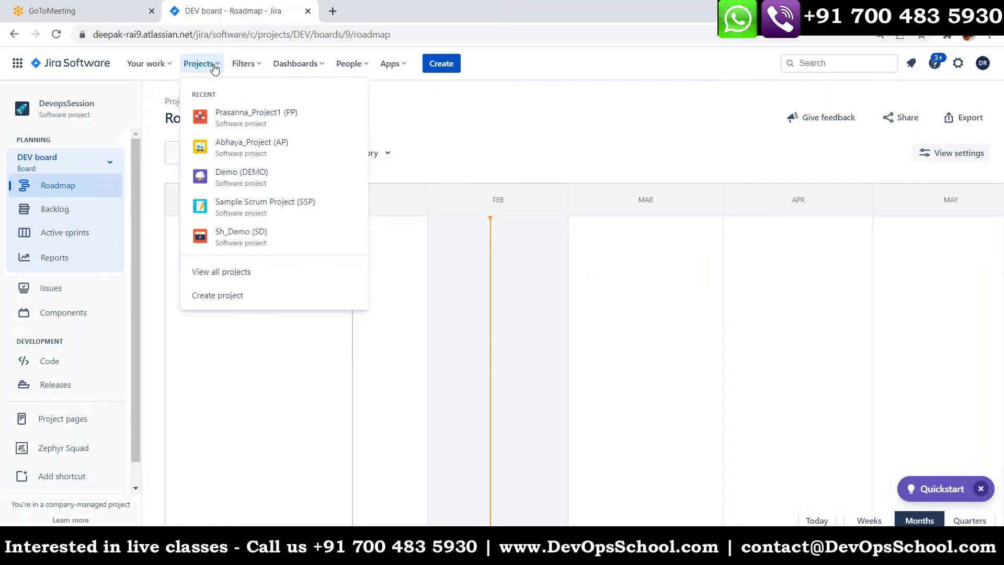
pyautogui.click(232, 281)
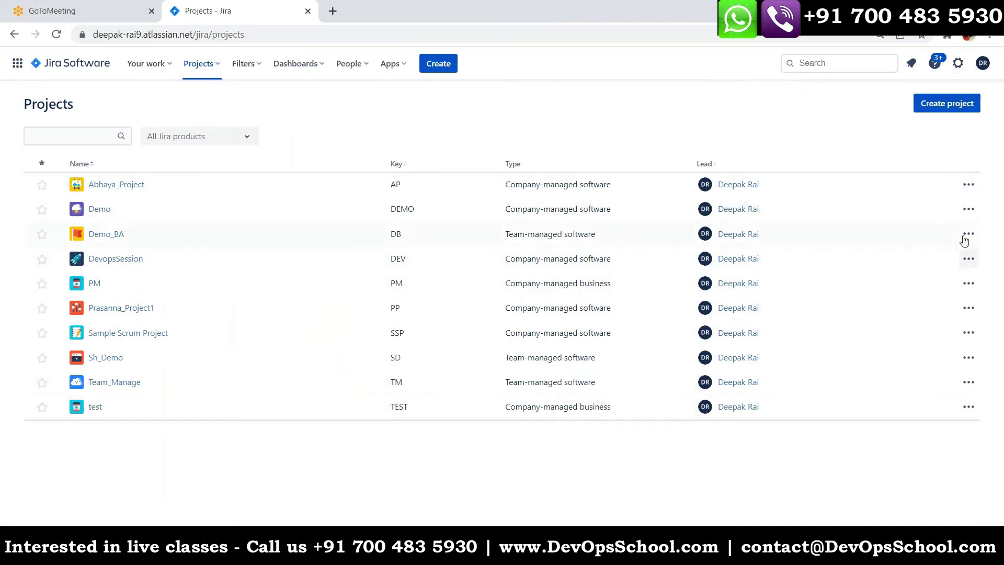
# Look through the settings of the project with key AP and go back to its board.
pyautogui.click(968, 184)
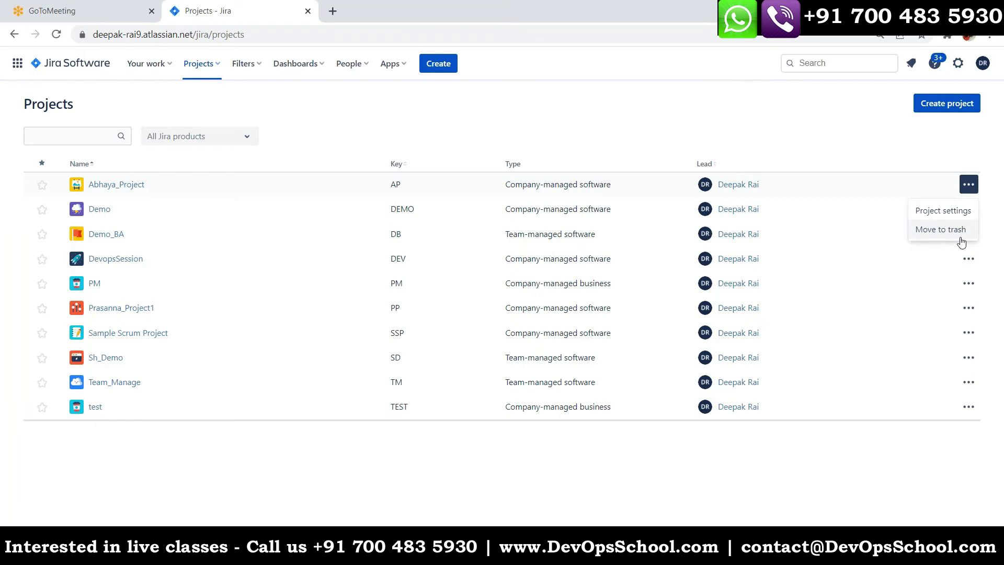
pyautogui.click(966, 219)
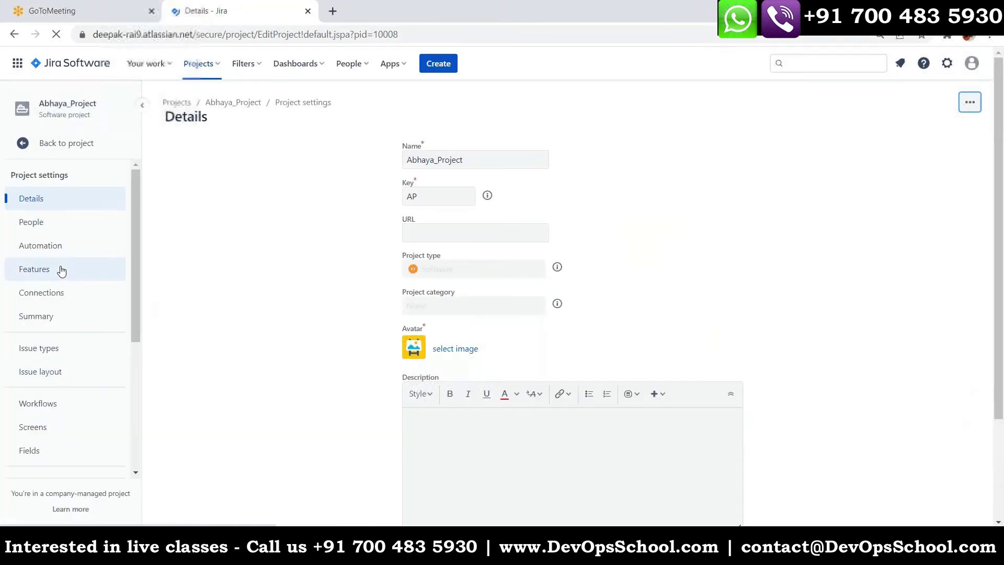
pyautogui.scroll(-5, 50, 316)
pyautogui.scroll(5, 68, 307)
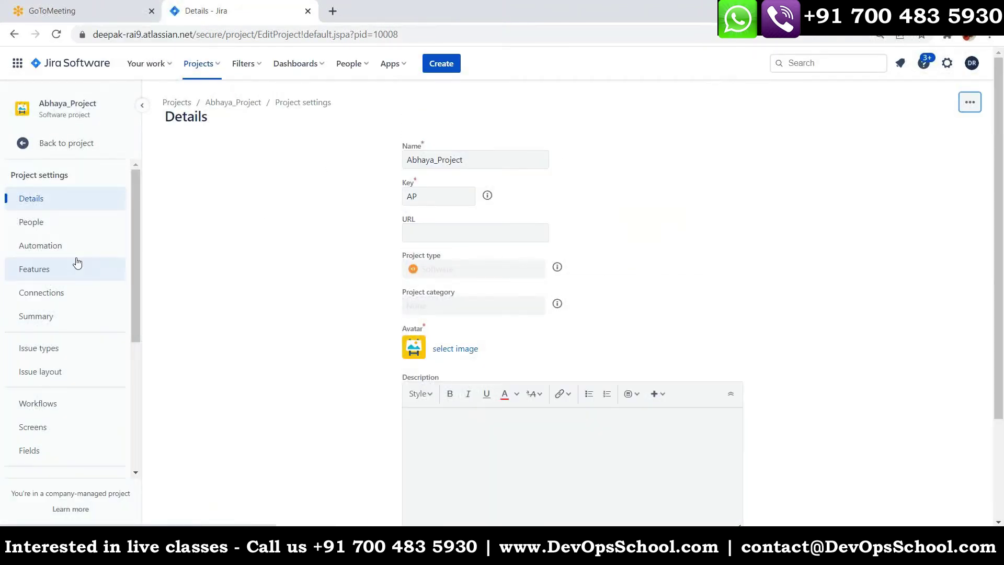
pyautogui.click(55, 146)
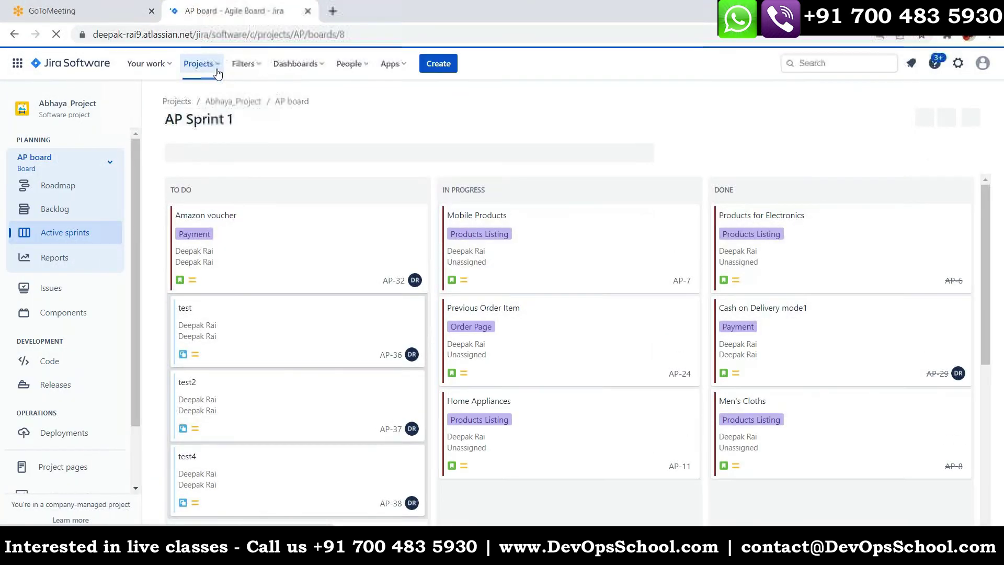
# Switch back to the DevopsSession project, open its roadmap and dismiss the antivirus pop-up.
pyautogui.click(217, 72)
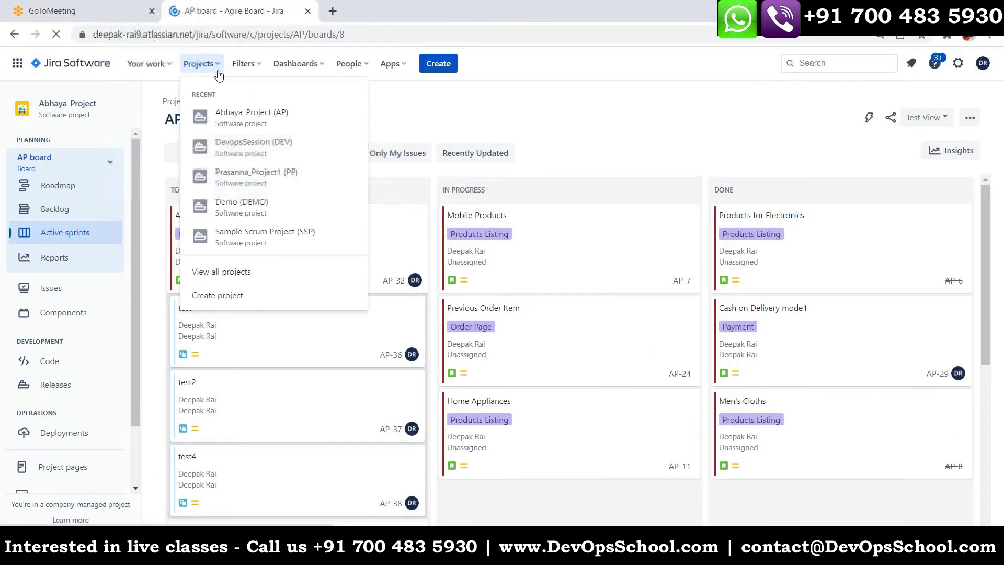
pyautogui.click(277, 143)
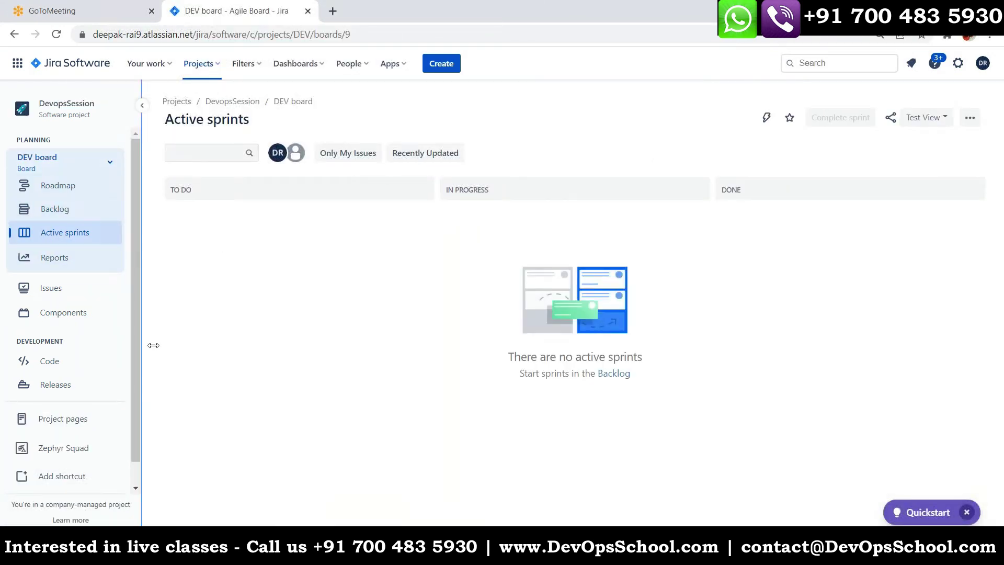
pyautogui.click(54, 186)
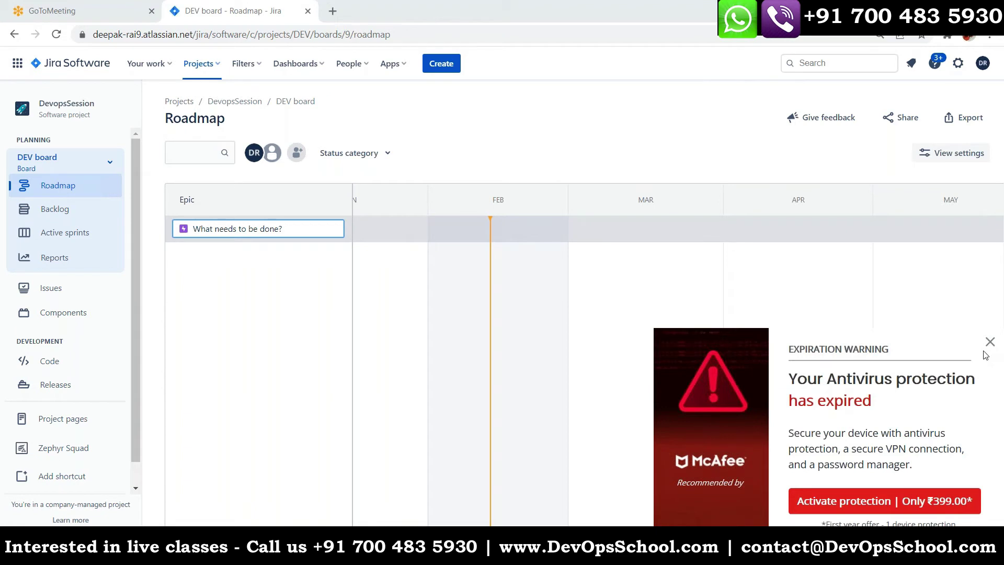
pyautogui.click(989, 343)
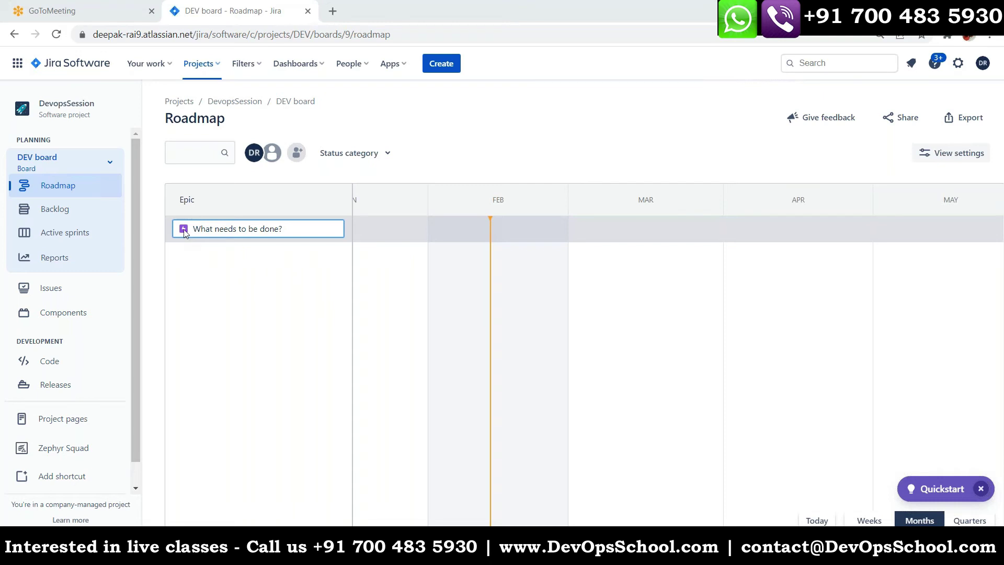
# Check which issue types a new DevopsSession issue can have and discard the issue form.
pyautogui.click(448, 63)
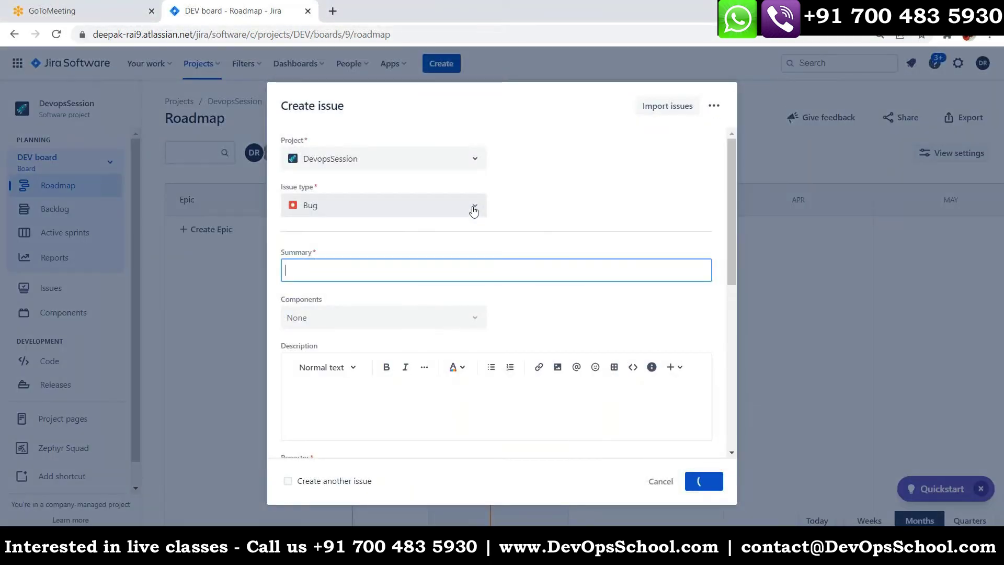
pyautogui.click(473, 205)
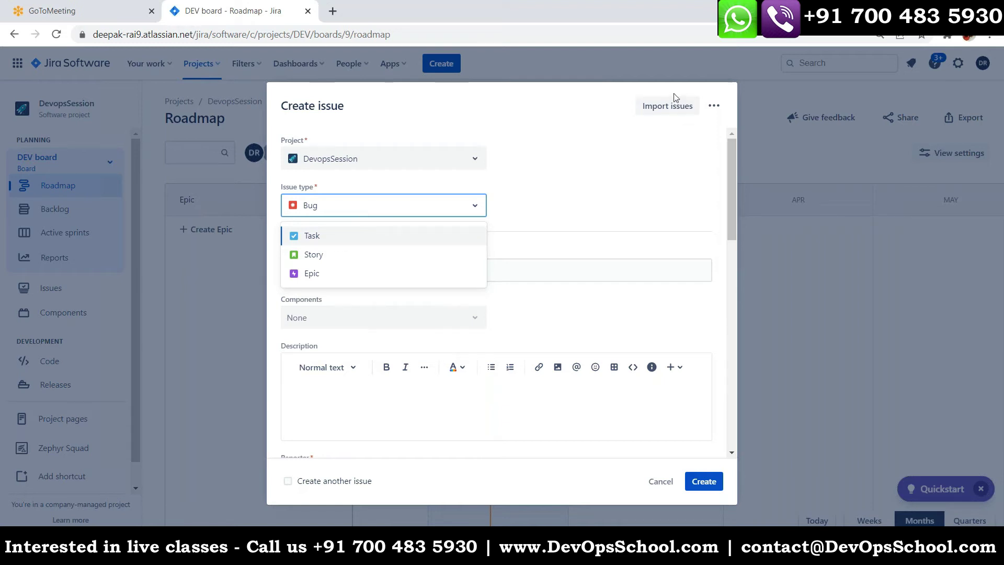
pyautogui.click(660, 481)
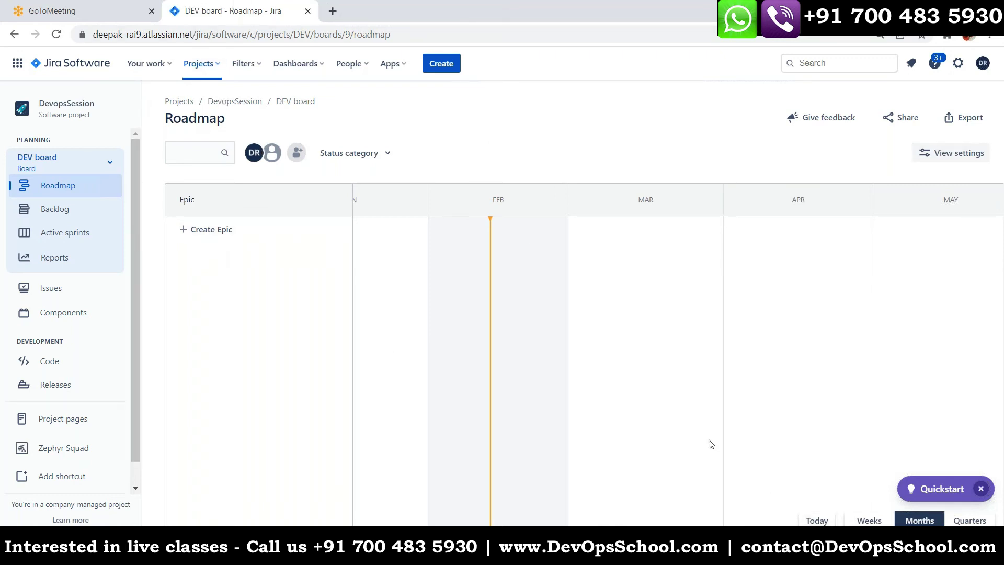
# Try the roadmap's weeks, months and quarters timelines, return to weeks and start a new epic in the list.
pyautogui.click(869, 520)
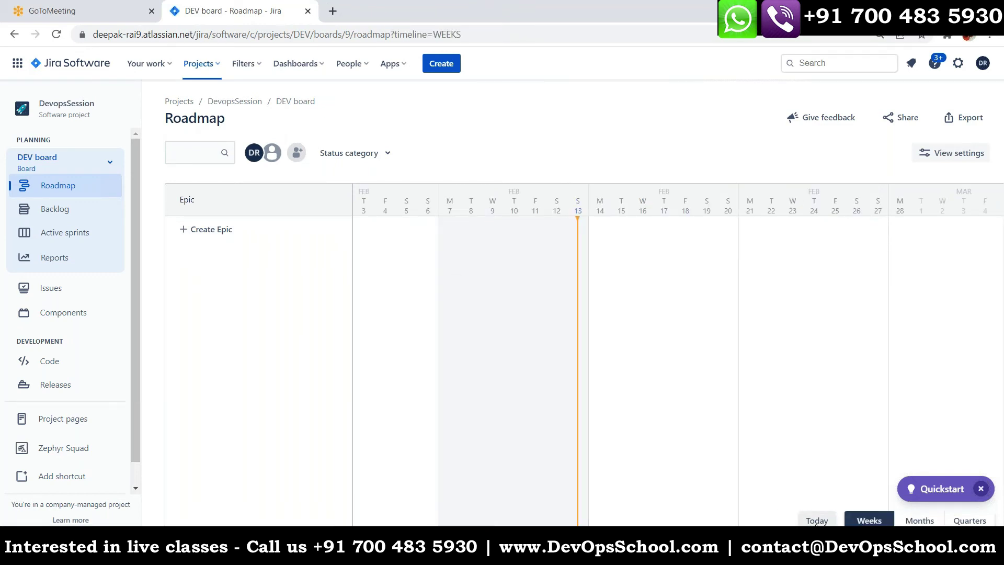
pyautogui.click(919, 520)
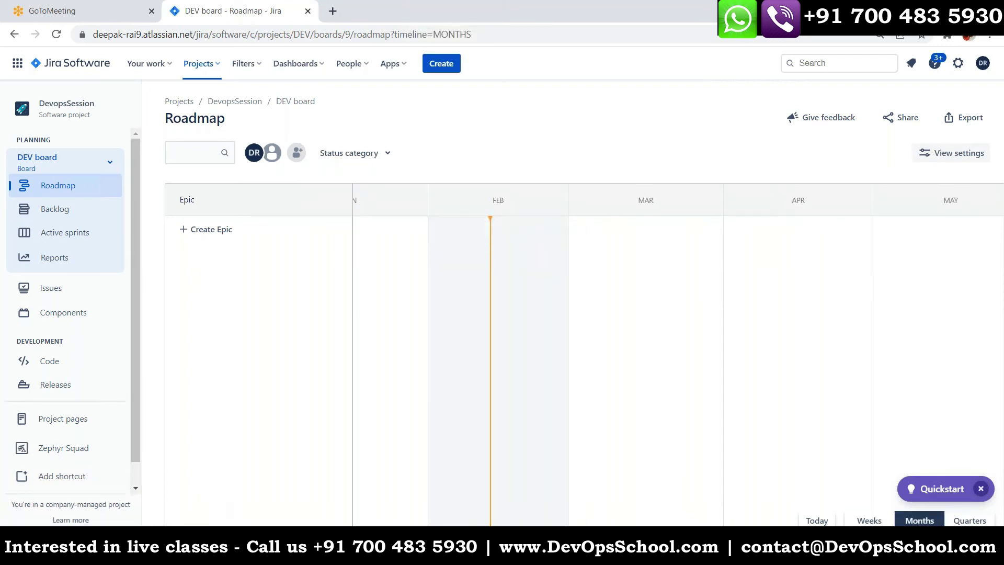
pyautogui.click(970, 520)
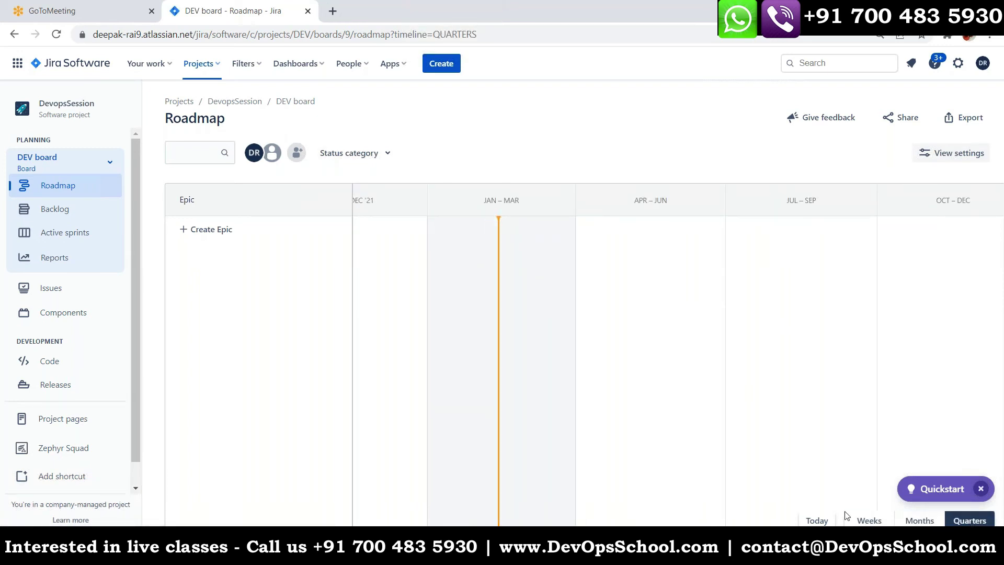
pyautogui.click(869, 520)
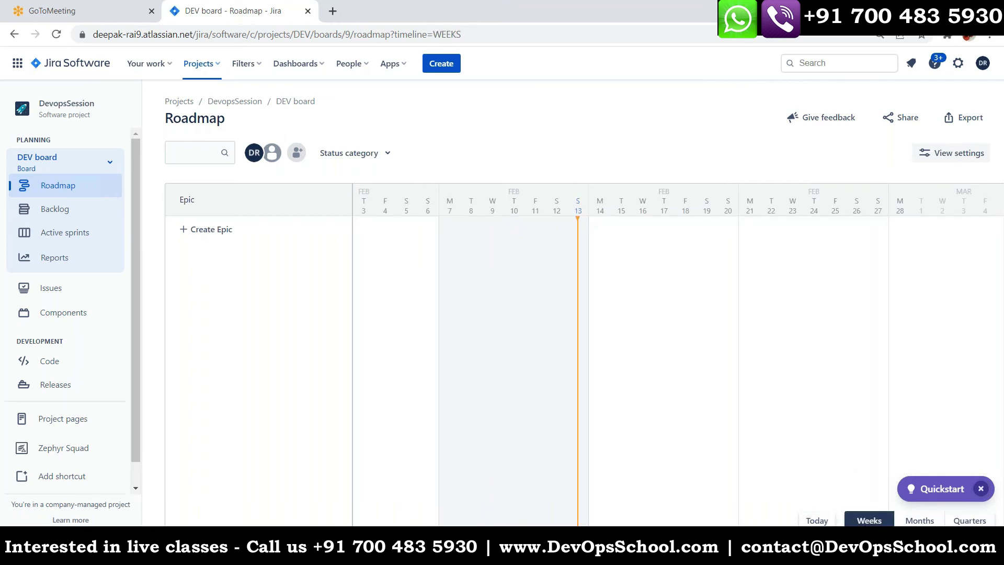
pyautogui.click(209, 229)
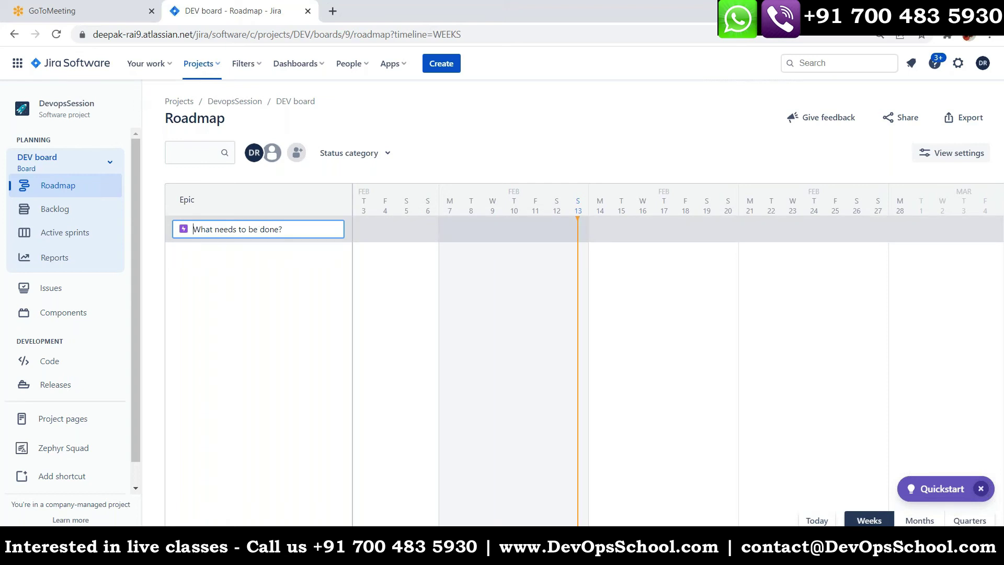
# Open Notepad and write E-Commerce as the first line of a new note.
pyautogui.press('super')
pyautogui.write('notepad')
pyautogui.press('Return')
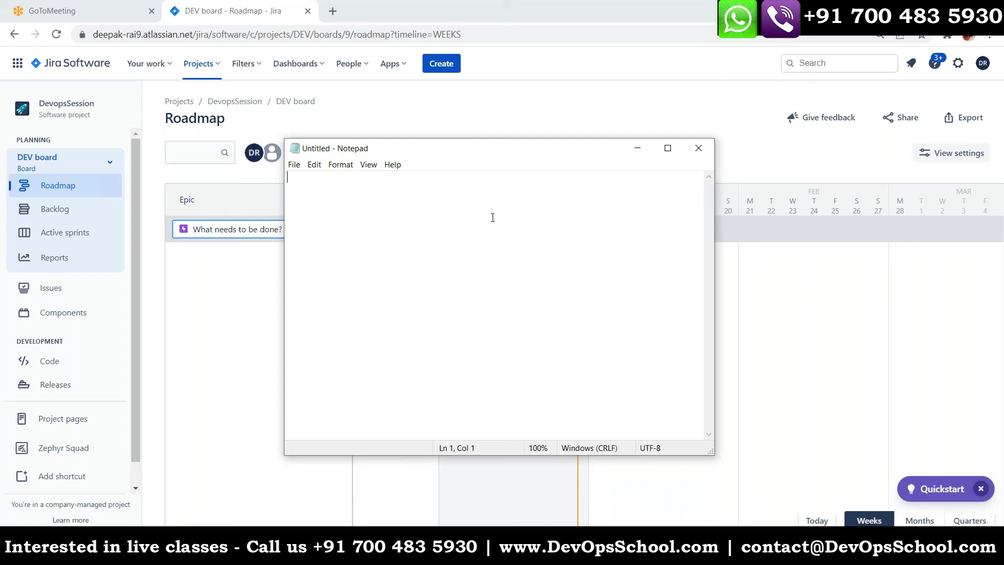
pyautogui.write('E-Commerce')
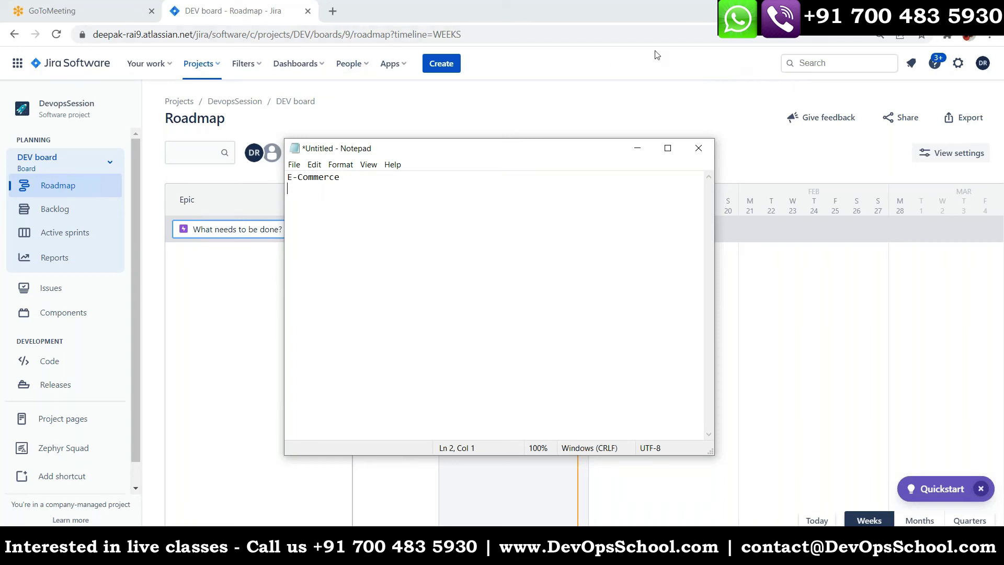
# Return to the browser, search for walmart online shopping in a new tab and open the Walmart.com site.
pyautogui.click(696, 19)
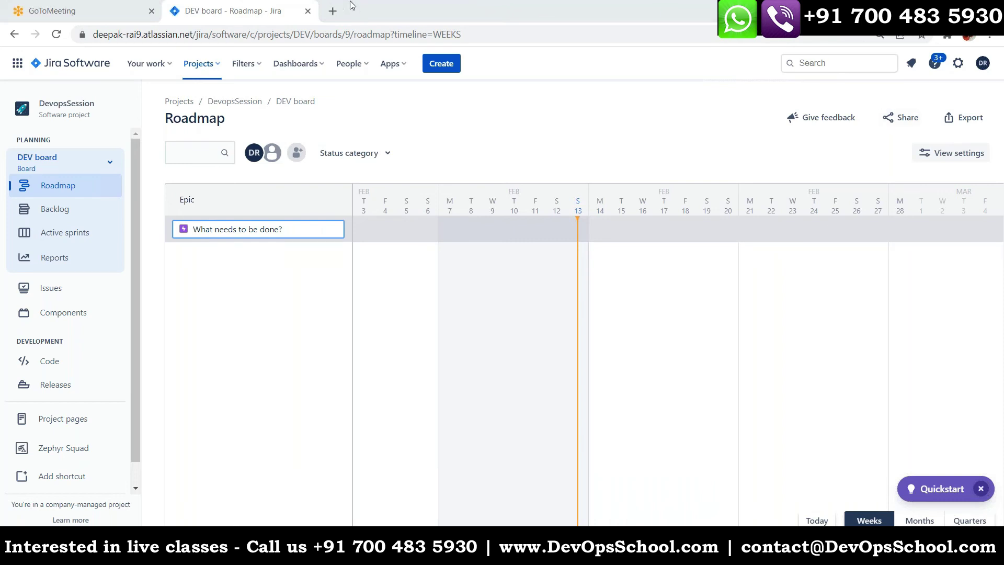
pyautogui.click(335, 3)
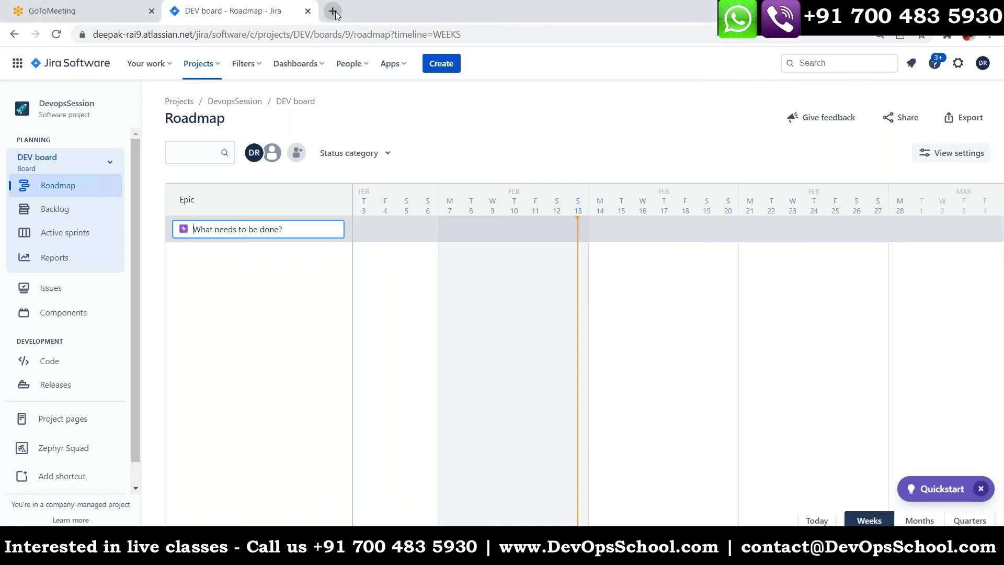
pyautogui.write('walmart')
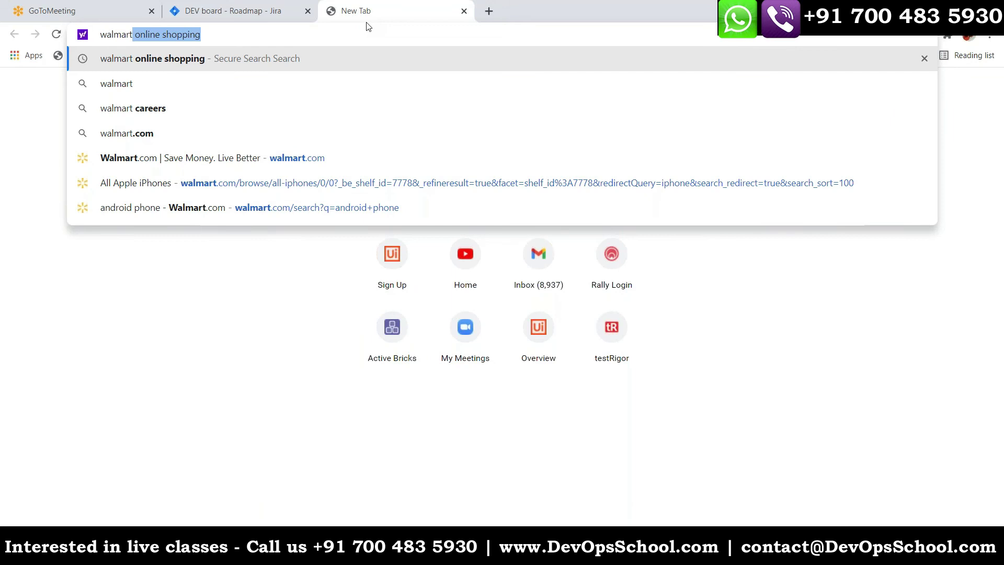
pyautogui.press('Return')
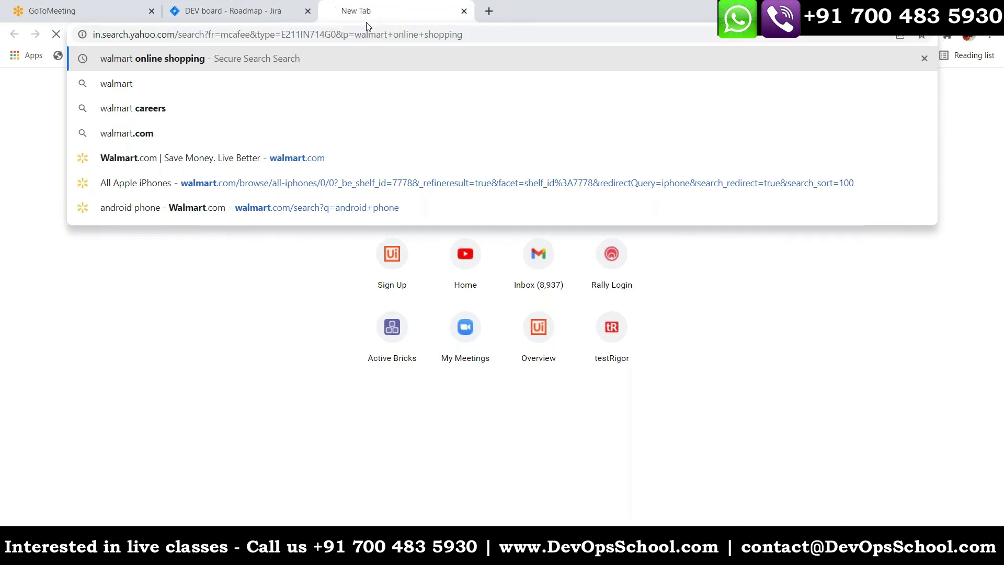
pyautogui.scroll(-7, 233, 329)
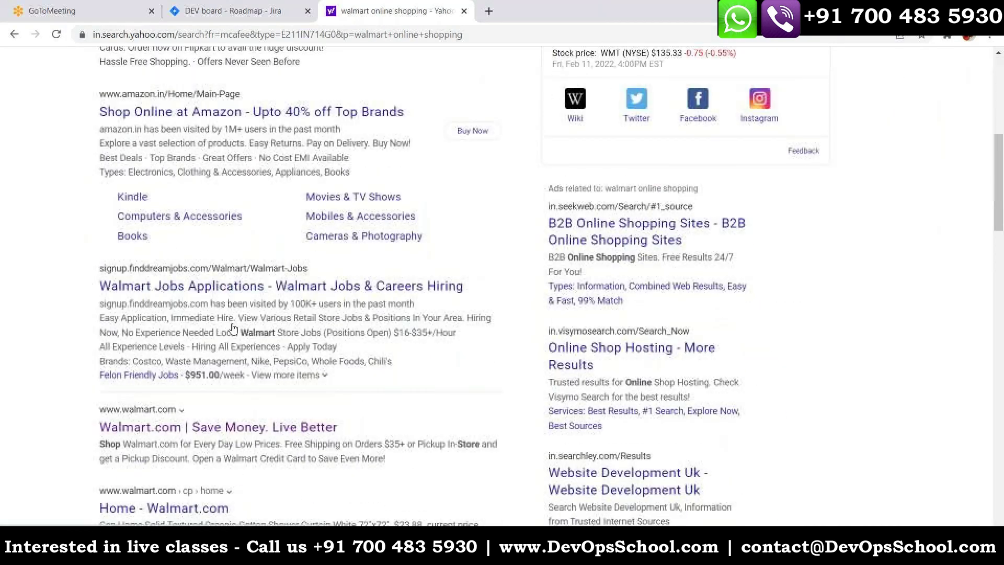
pyautogui.click(218, 427)
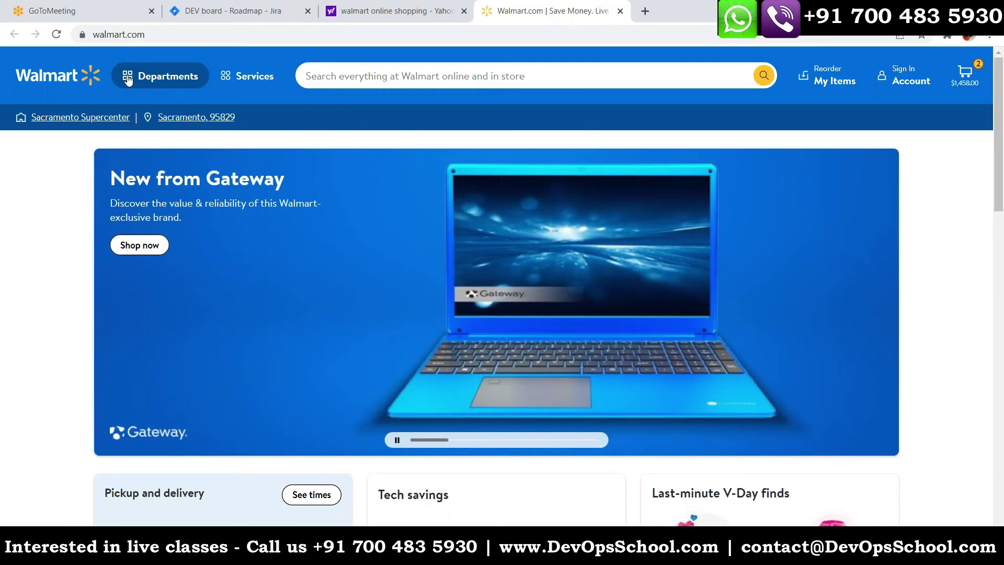
# Look through Walmart's service categories, including Health Services, Custom Cakes and Financial Services, and leave the list.
pyautogui.click(233, 78)
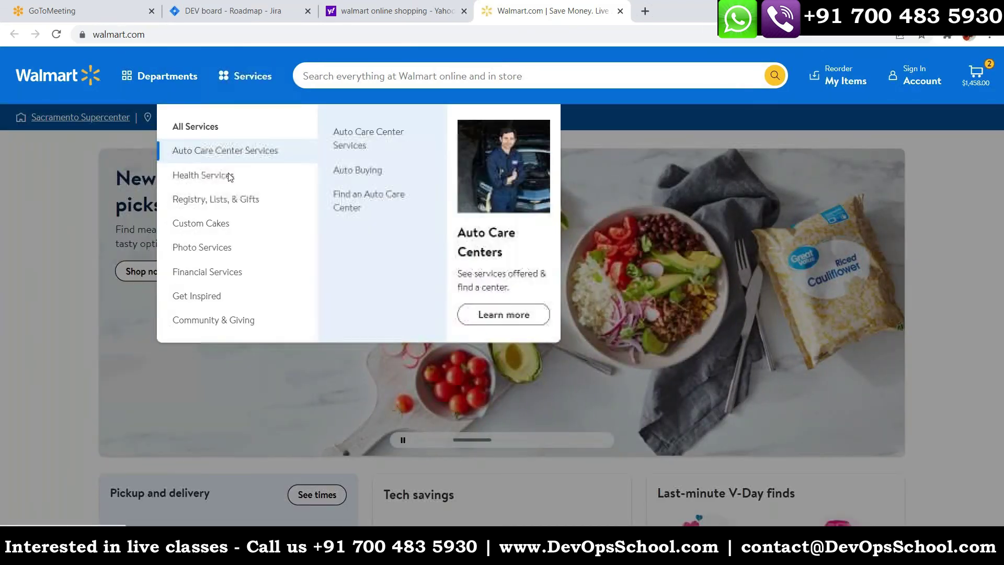
pyautogui.moveTo(246, 176)
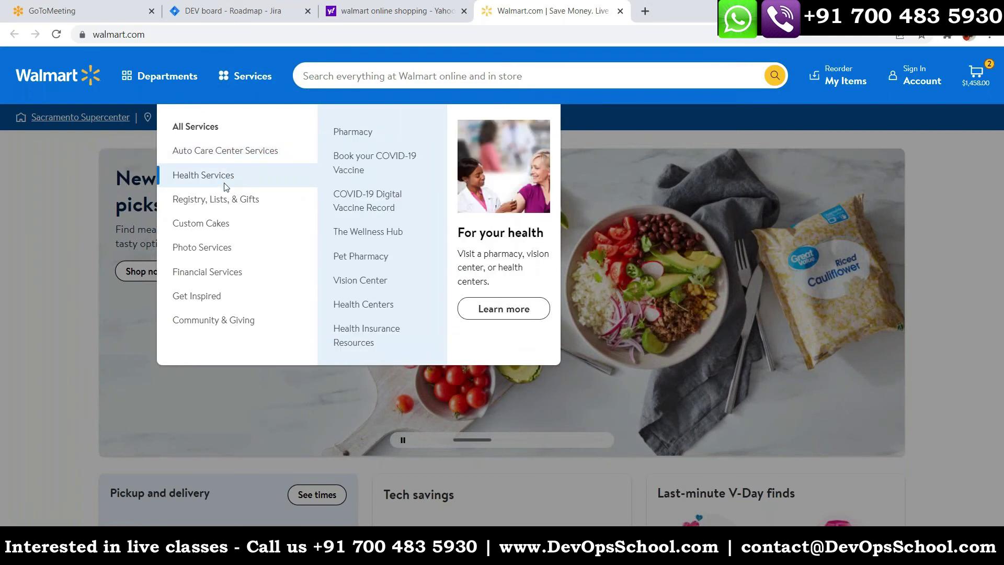
pyautogui.moveTo(229, 238)
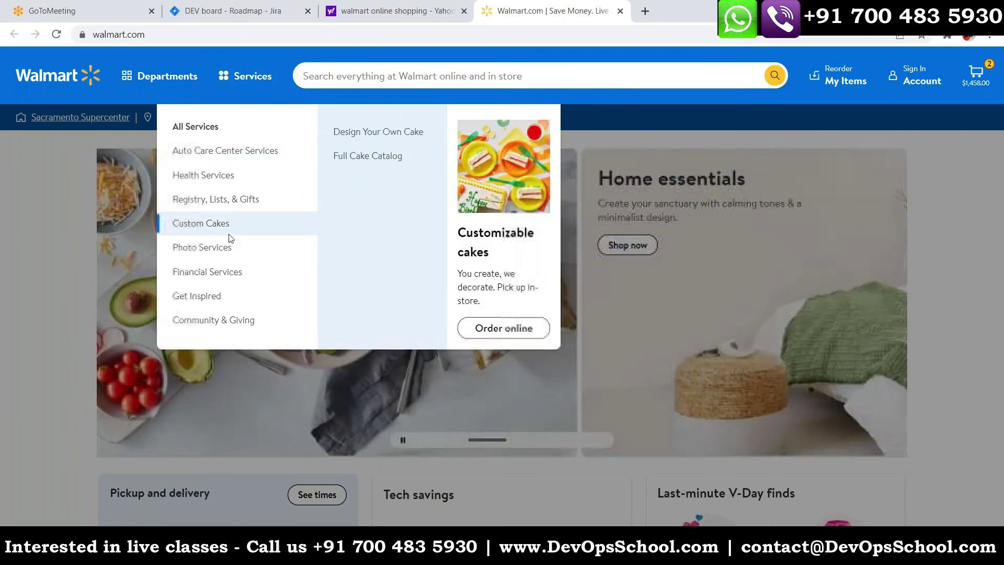
pyautogui.moveTo(235, 285)
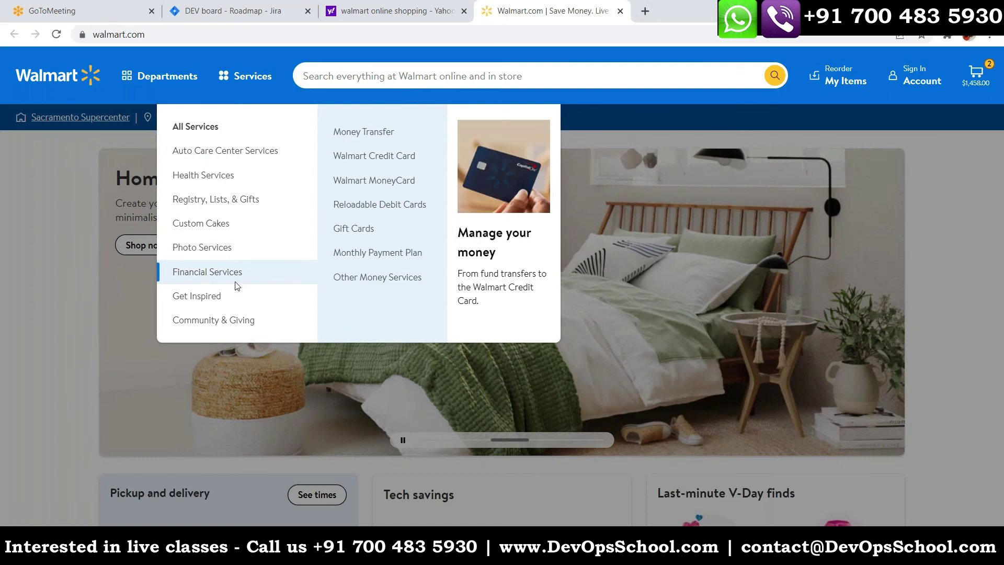
pyautogui.click(571, 196)
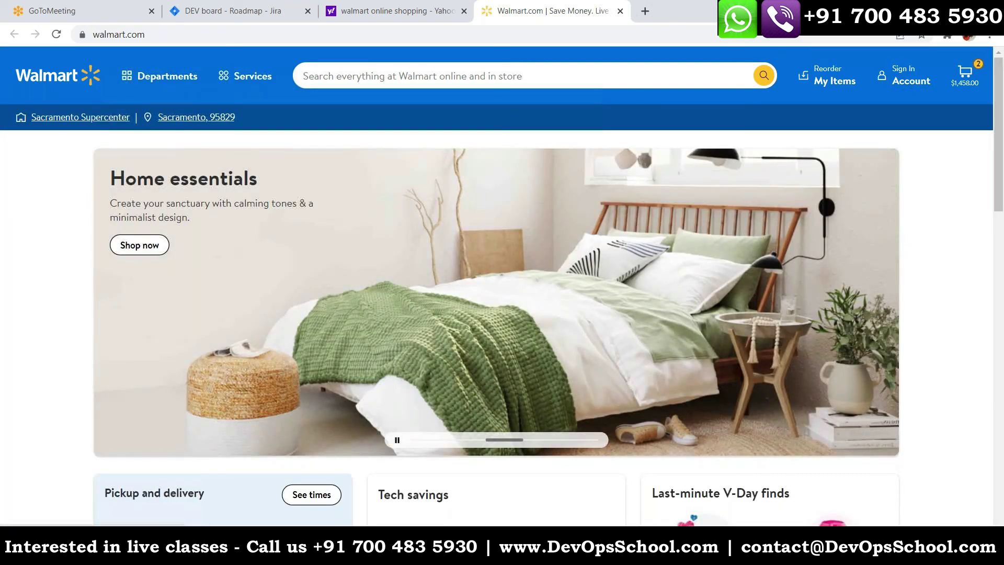
# Review the Account, cart, My Items and Departments entries in the Walmart home page header.
pyautogui.click(915, 84)
pyautogui.click(990, 77)
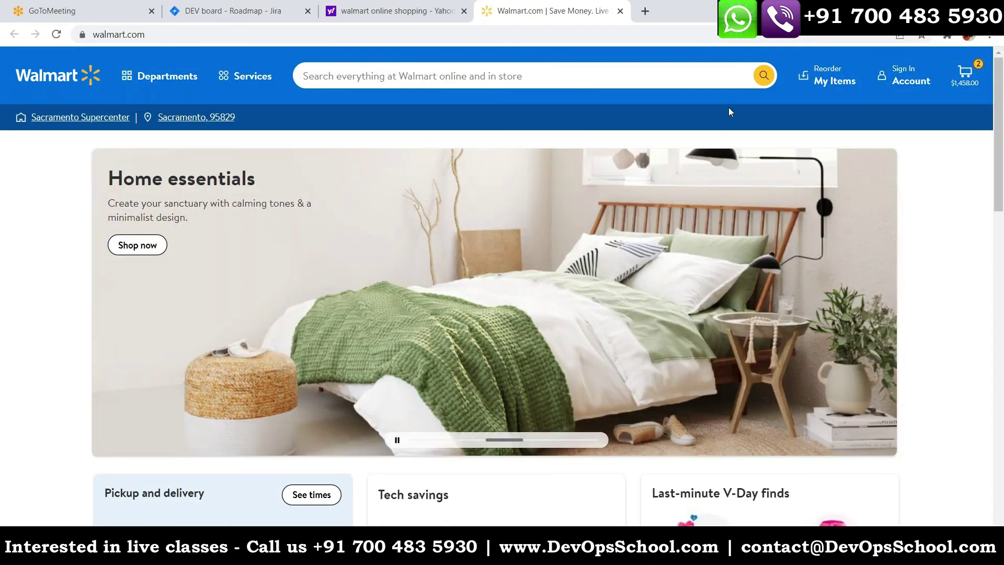
pyautogui.click(837, 83)
pyautogui.click(837, 86)
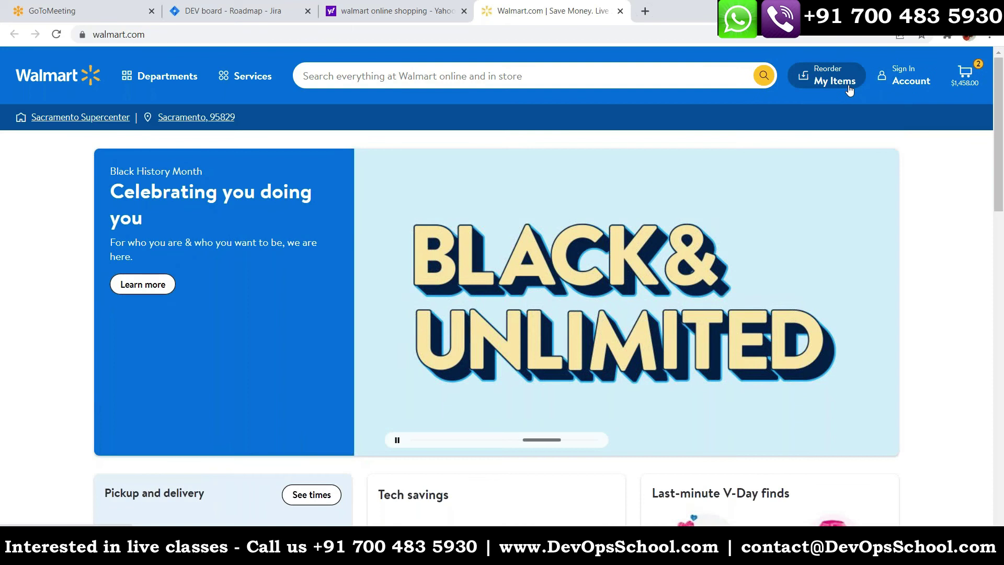
pyautogui.click(837, 86)
pyautogui.click(829, 90)
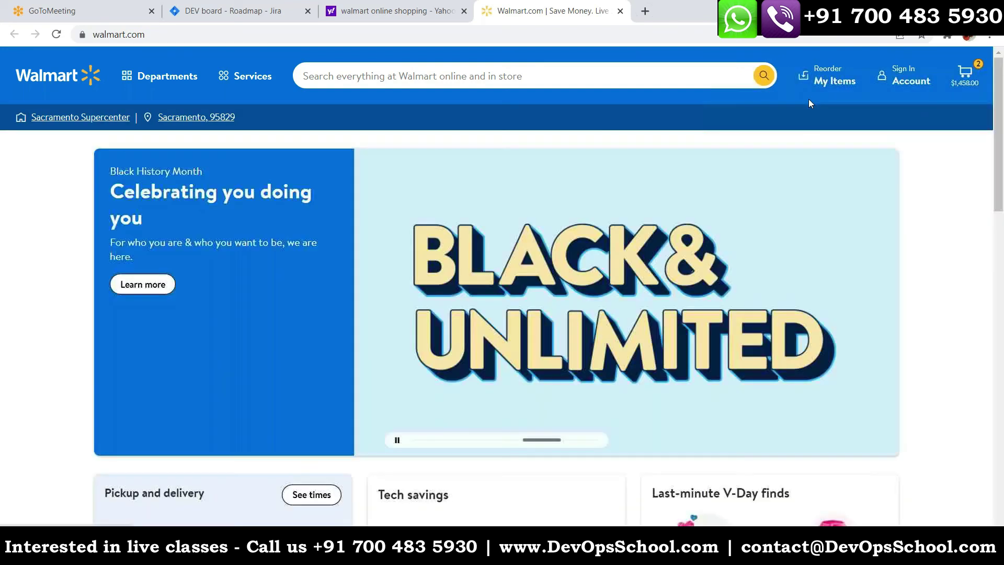
pyautogui.click(157, 76)
pyautogui.click(899, 83)
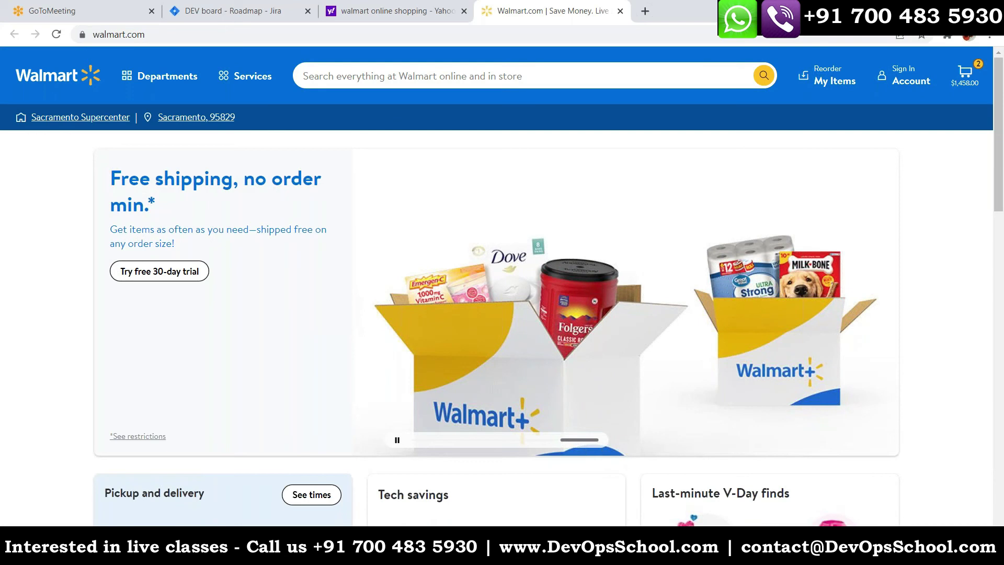
# Switch to the Notepad note and list Departments, Services, My Items, Account and Cart on separate lines below E-Commerce.
pyautogui.hotkey('alt', 'Tab')
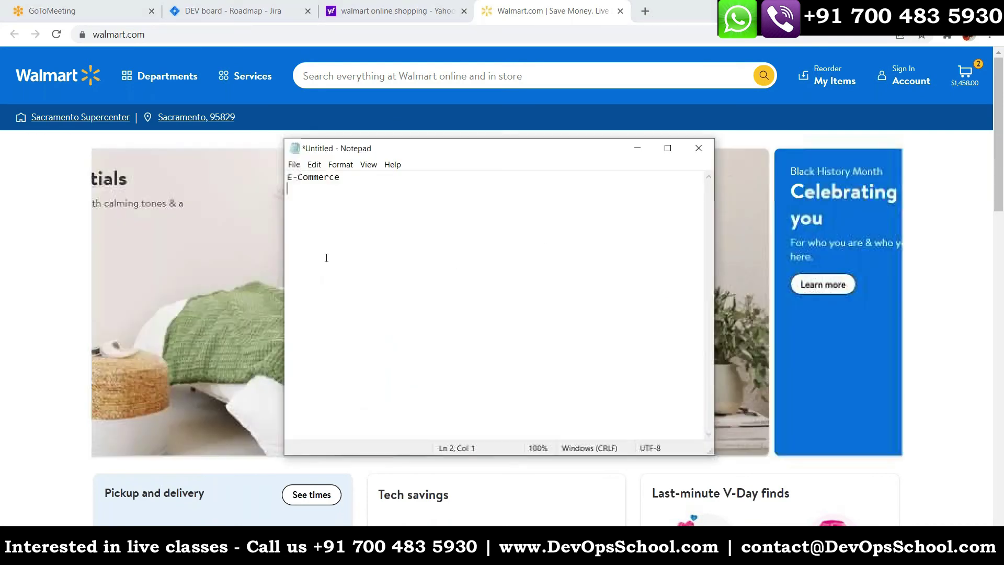
pyautogui.write('Departmets')
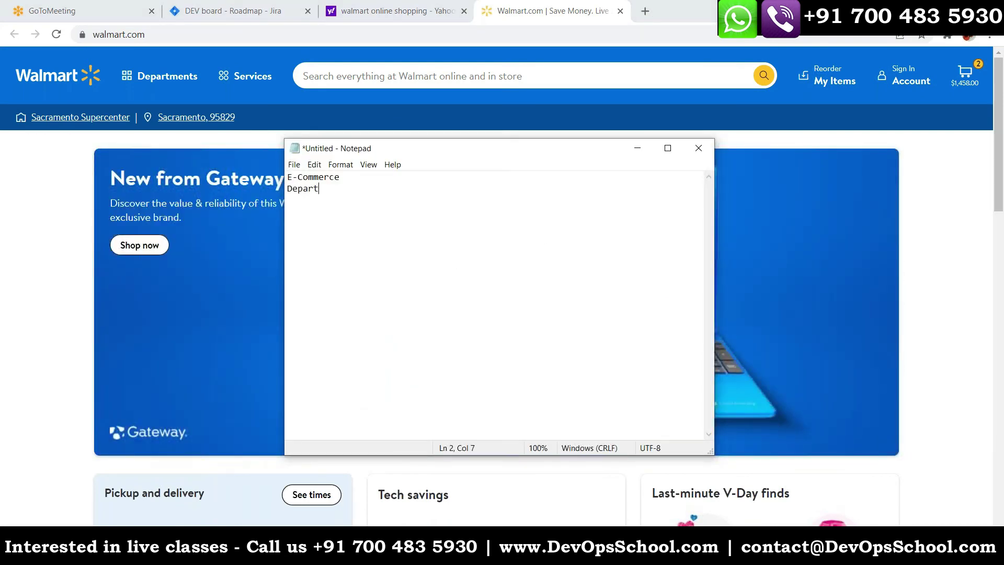
pyautogui.press('BackSpace')
pyautogui.press('BackSpace')
pyautogui.press('BackSpace')
pyautogui.press('BackSpace')
pyautogui.write('ments ')
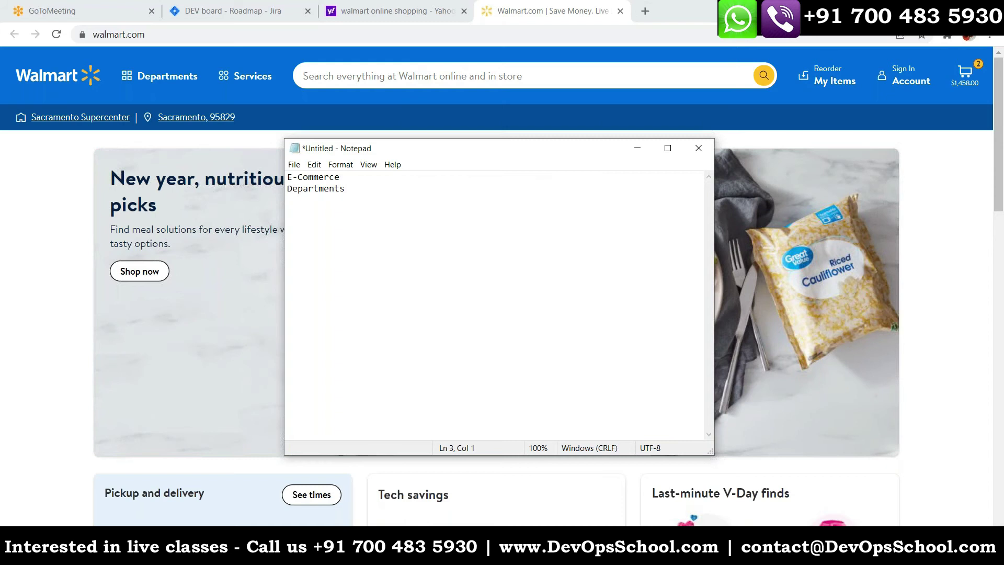
pyautogui.write('Services')
pyautogui.press('Return')
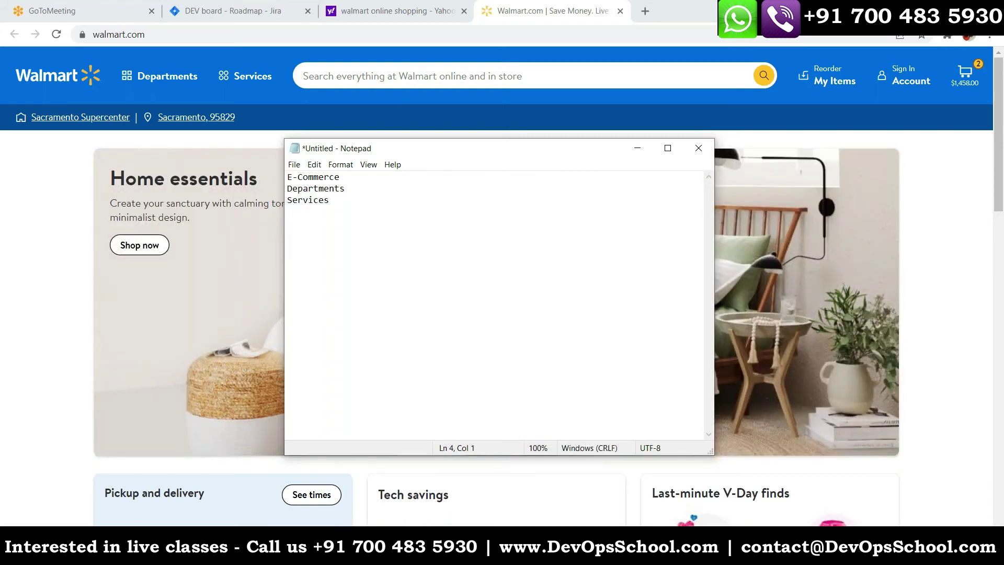
pyautogui.write('My Items')
pyautogui.press('Return')
pyautogui.write('Account ')
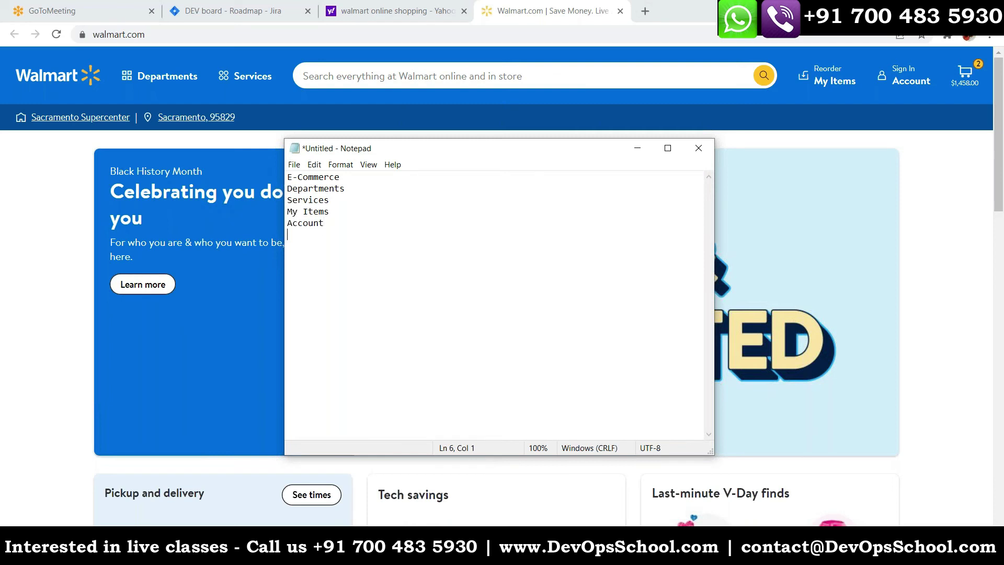
pyautogui.write('Cart')
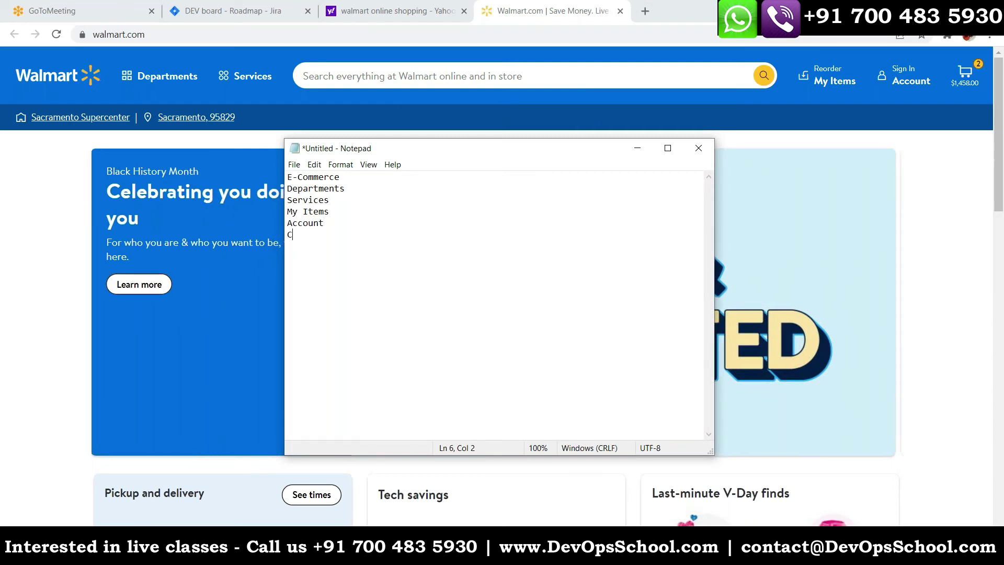
# Compare the five listed modules in the note with the Walmart page's header entries.
pyautogui.moveTo(289, 188); pyautogui.dragTo(338, 258)
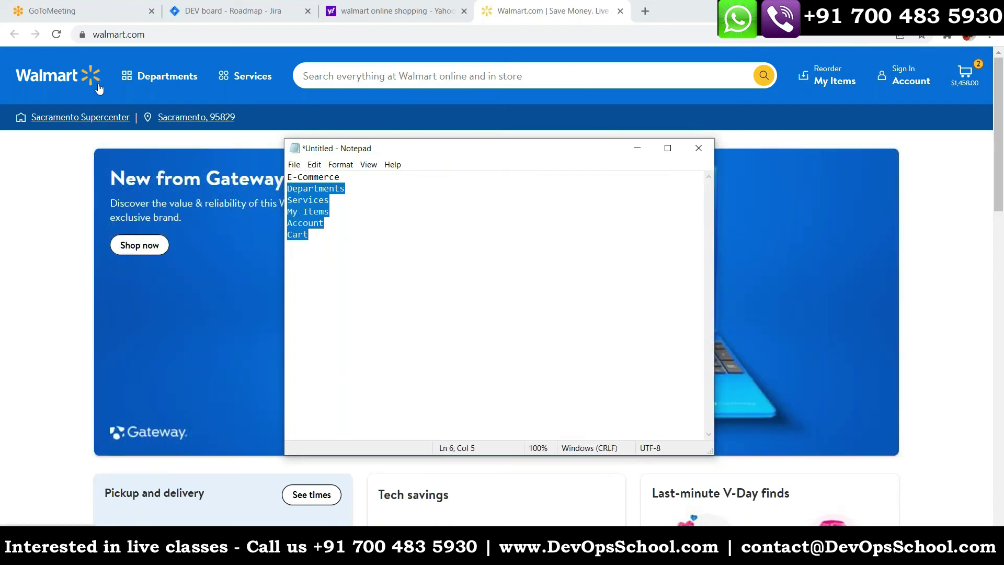
pyautogui.click(154, 79)
pyautogui.click(249, 77)
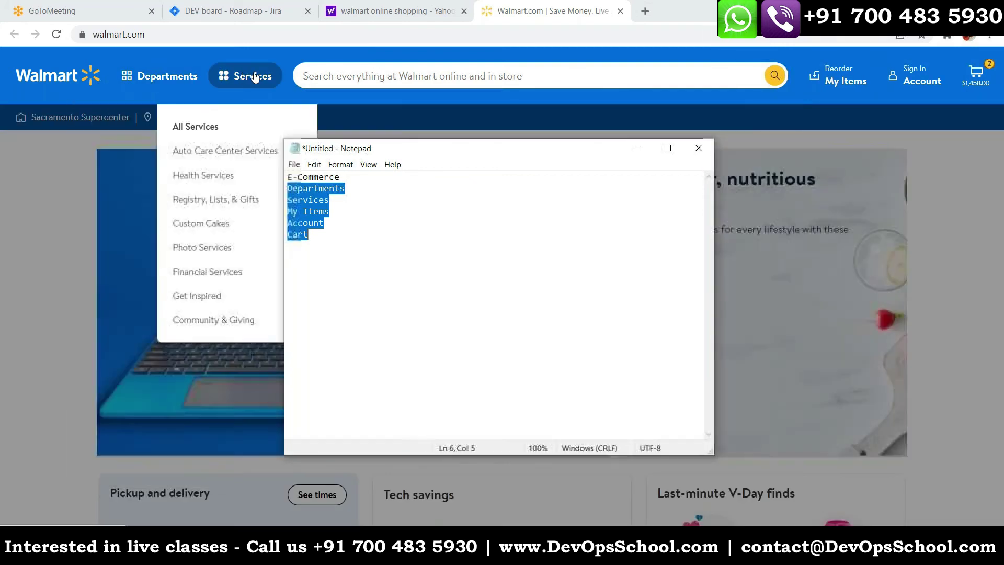
pyautogui.click(864, 79)
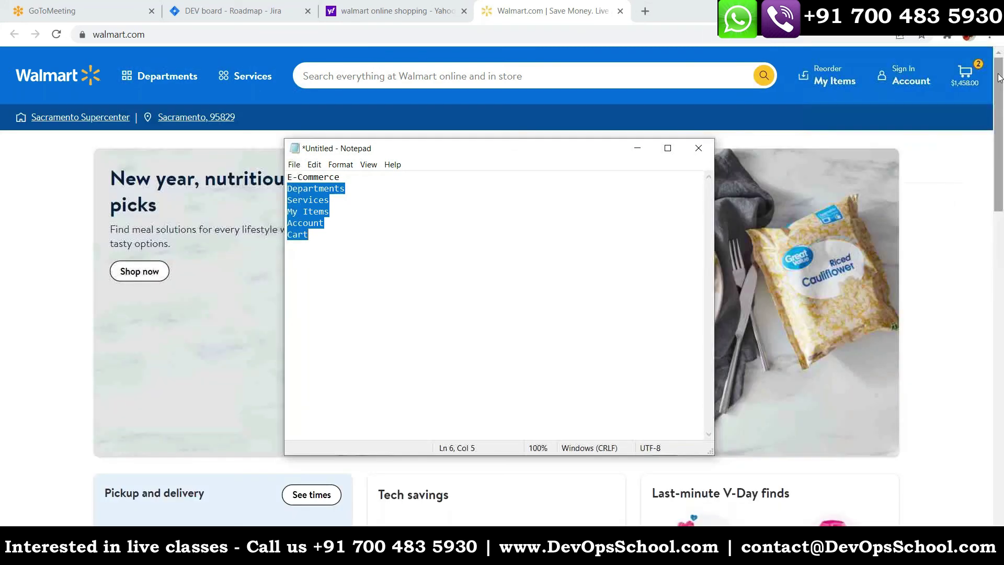
pyautogui.click(360, 207)
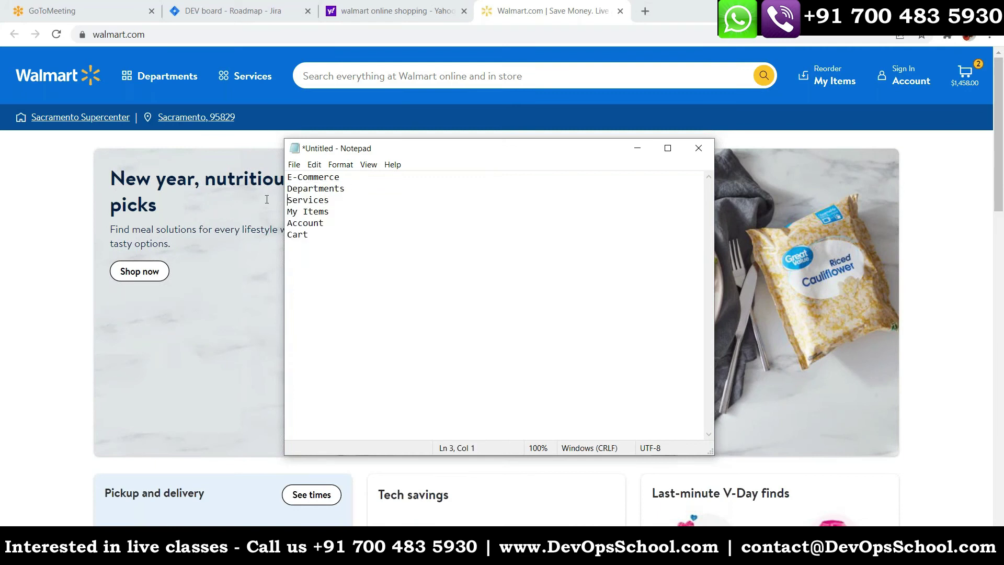
# Copy Departments from the note and paste it as the new epic's name on the Jira roadmap.
pyautogui.moveTo(345, 188); pyautogui.dragTo(287, 189)
pyautogui.hotkey('ctrl', 'c')
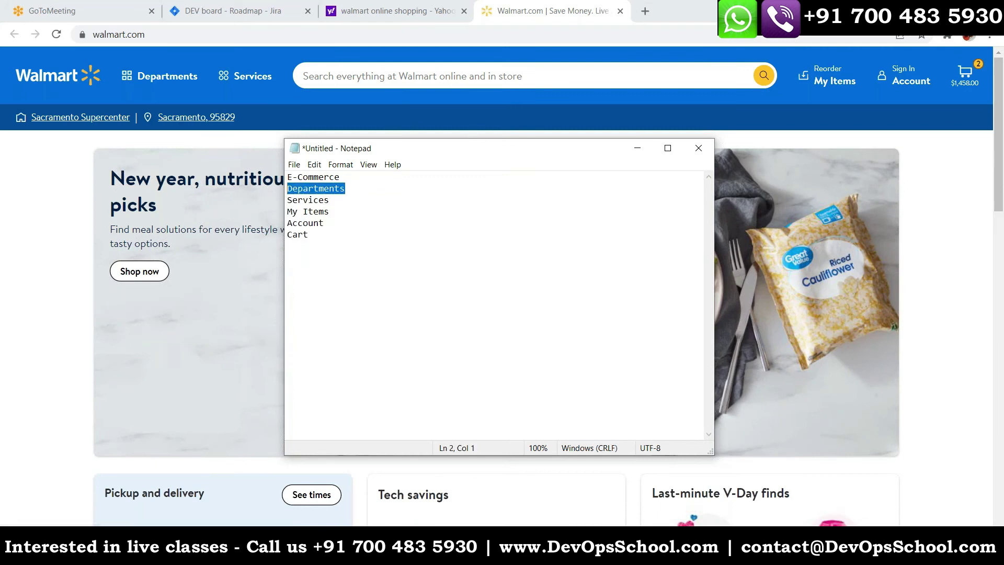
pyautogui.click(213, 12)
pyautogui.click(213, 11)
pyautogui.hotkey('ctrl', 'v')
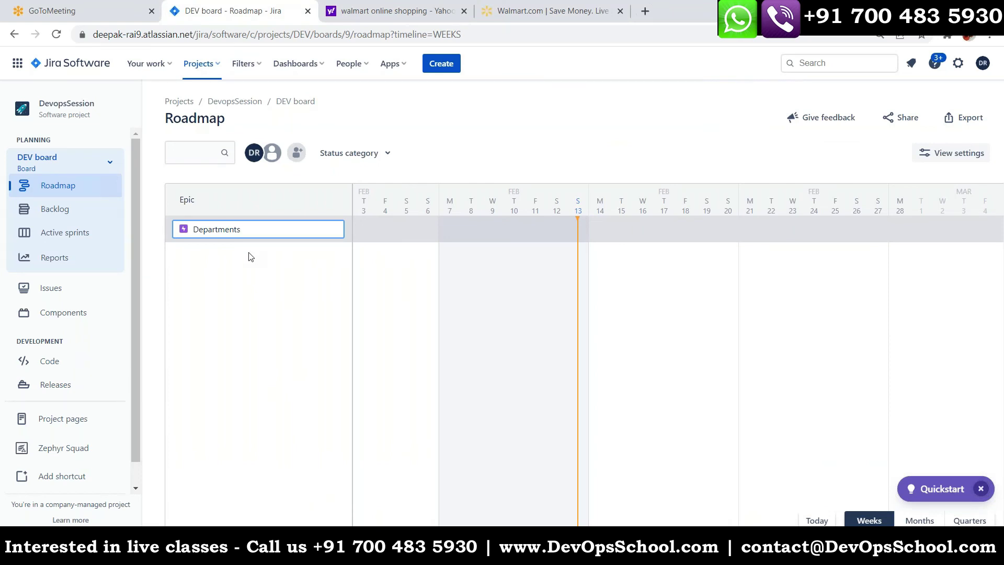
# Replace the new epic's name with Walmart Departments and create the epic.
pyautogui.press('BackSpace')
pyautogui.press('BackSpace')
pyautogui.press('BackSpace')
pyautogui.press('BackSpace')
pyautogui.press('BackSpace')
pyautogui.press('BackSpace')
pyautogui.press('BackSpace')
pyautogui.press('BackSpace')
pyautogui.press('BackSpace')
pyautogui.press('BackSpace')
pyautogui.write('Walmrt')
pyautogui.press('BackSpace')
pyautogui.press('BackSpace')
pyautogui.write('art Departments')
pyautogui.press('Return')
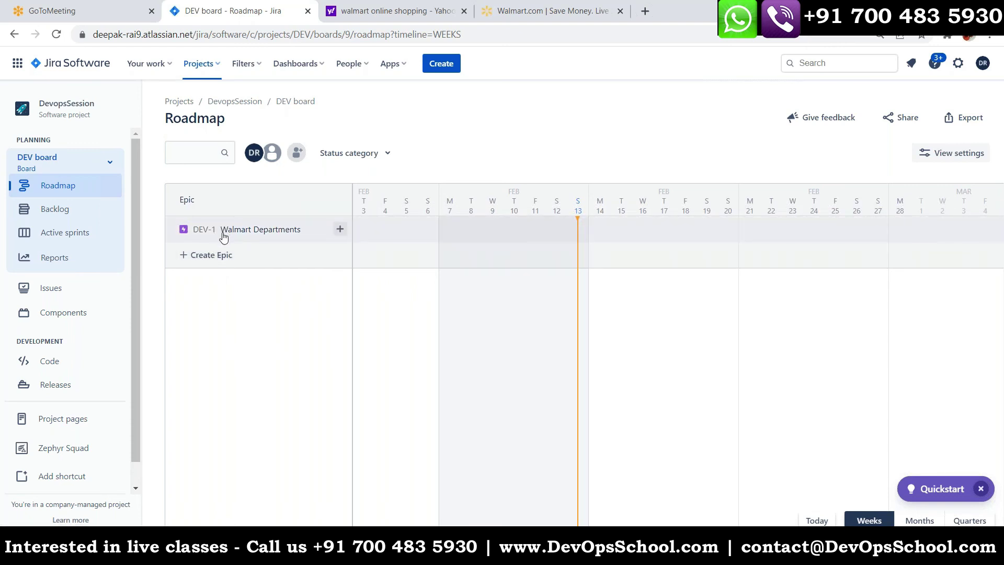
# Create a second epic named Walmart Services on the Jira roadmap, taking Services from the Notepad module list.
pyautogui.click(219, 261)
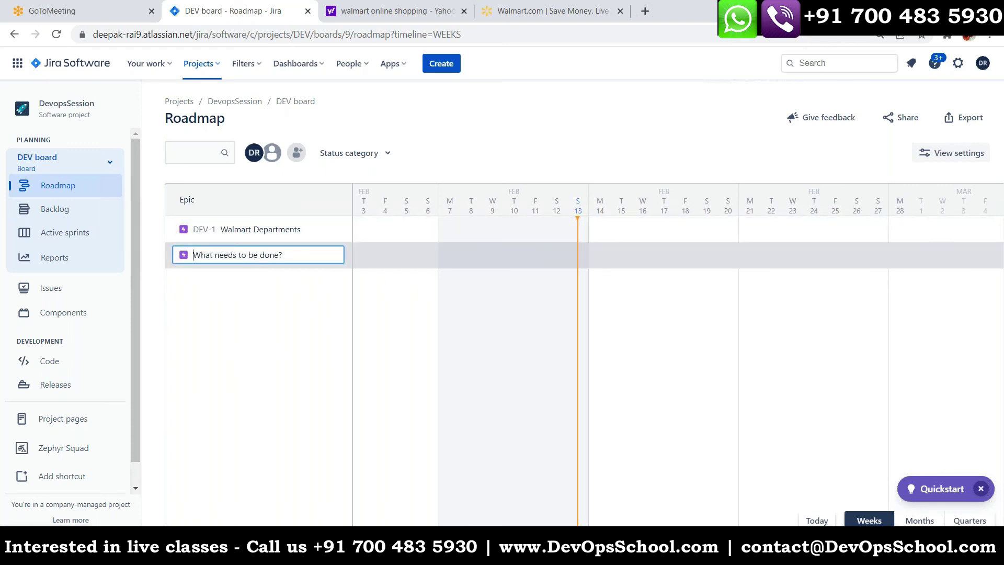
pyautogui.hotkey('alt', 'Tab')
pyautogui.moveTo(329, 199); pyautogui.dragTo(287, 200)
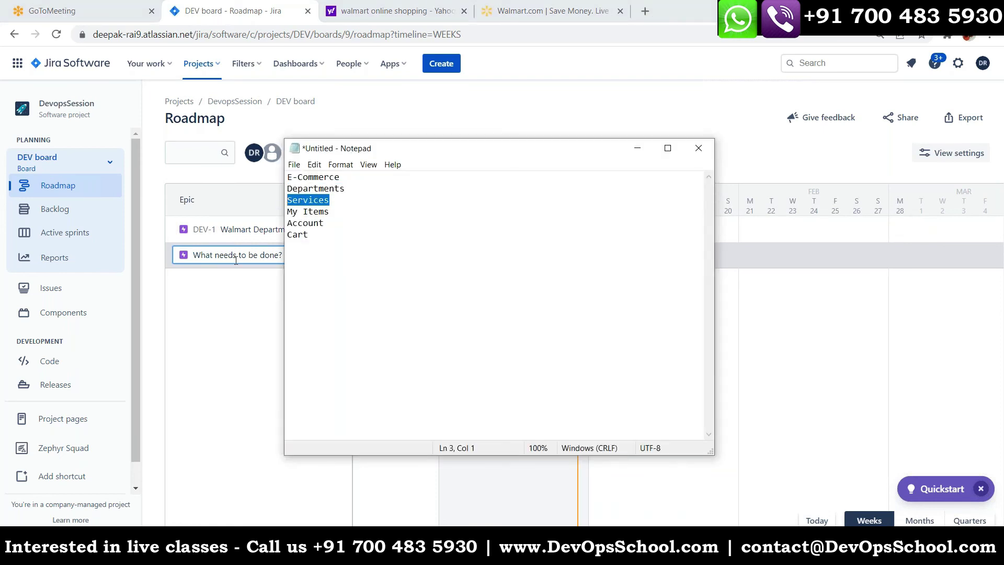
pyautogui.click(236, 260)
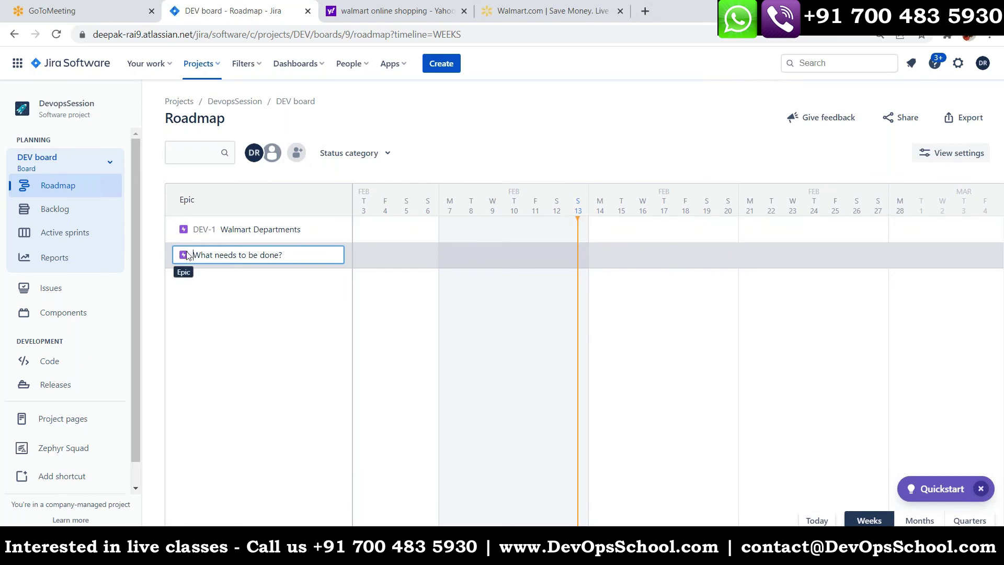
pyautogui.write('Walmart Services')
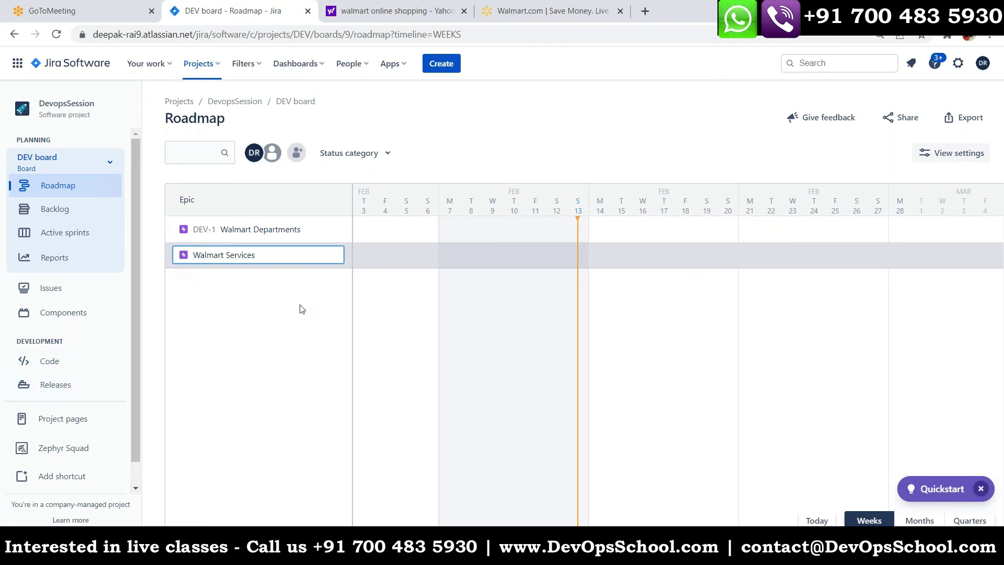
pyautogui.click(242, 330)
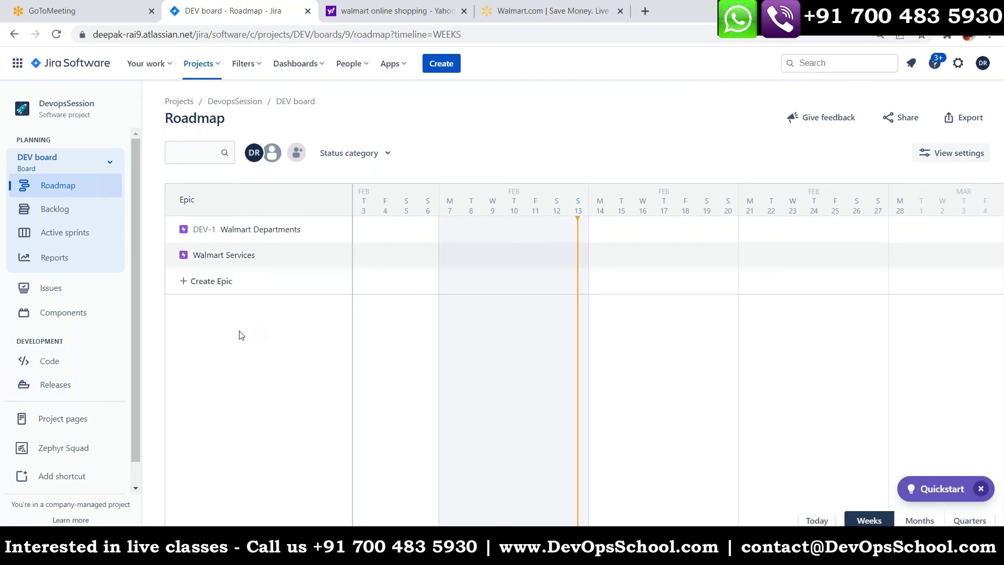
# Create an epic named Walmart My Items on the roadmap, taking My Items from the Notepad module list.
pyautogui.click(230, 281)
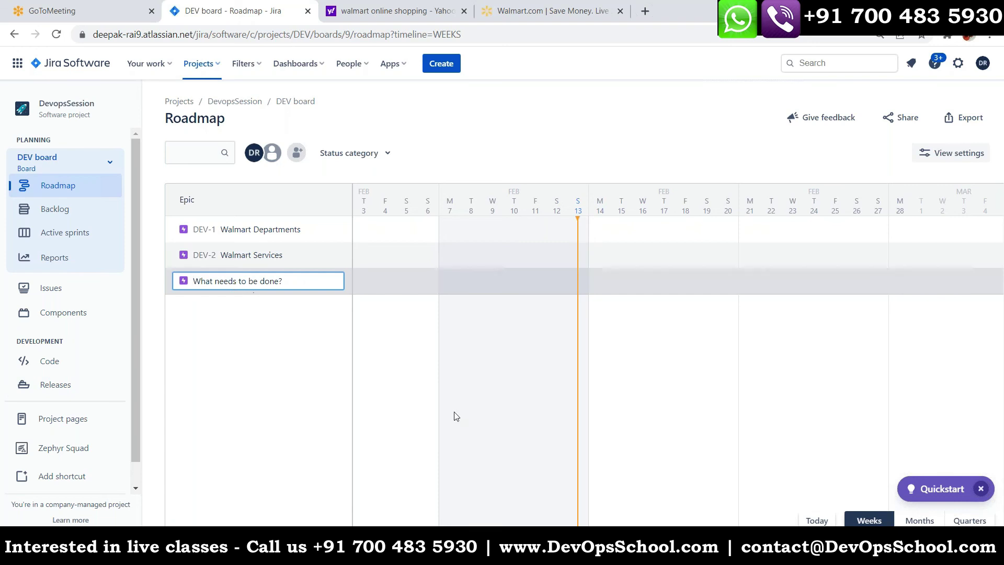
pyautogui.hotkey('alt', 'Tab')
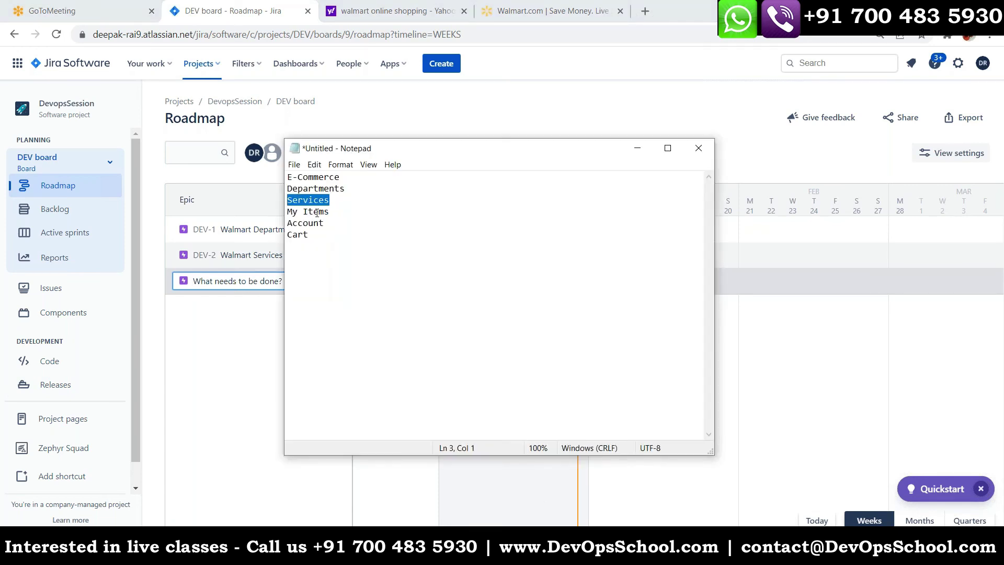
pyautogui.moveTo(330, 212); pyautogui.dragTo(286, 212)
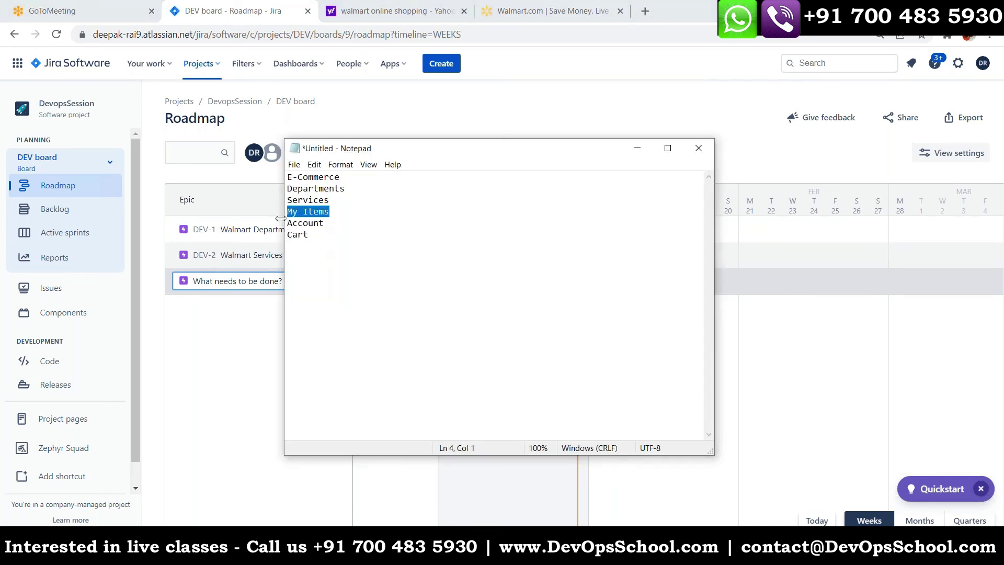
pyautogui.hotkey('alt', 'Tab')
pyautogui.write('Wlmart')
pyautogui.press('BackSpace')
pyautogui.press('BackSpace')
pyautogui.press('BackSpace')
pyautogui.press('BackSpace')
pyautogui.write('almart ')
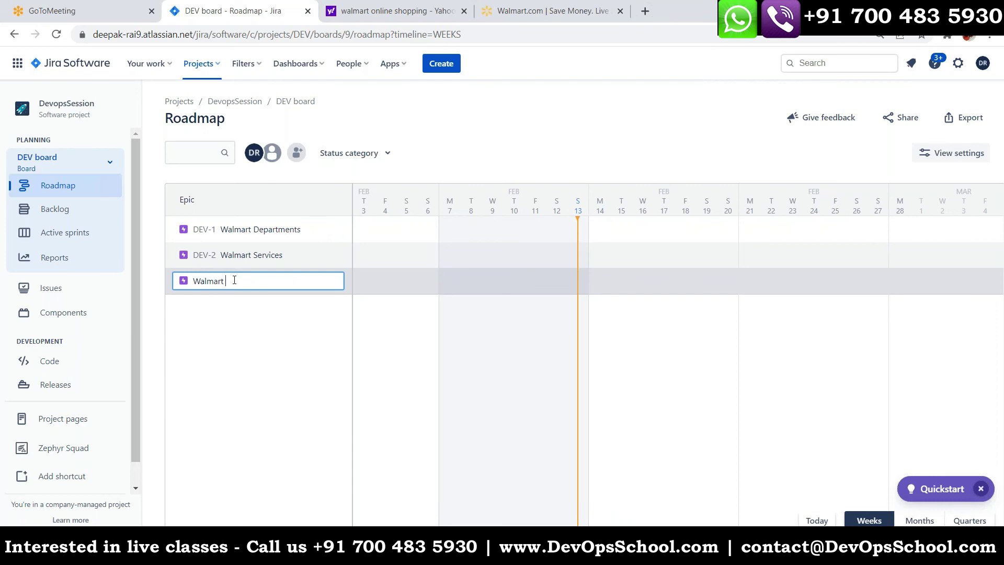
pyautogui.write('My Items')
pyautogui.press('Return')
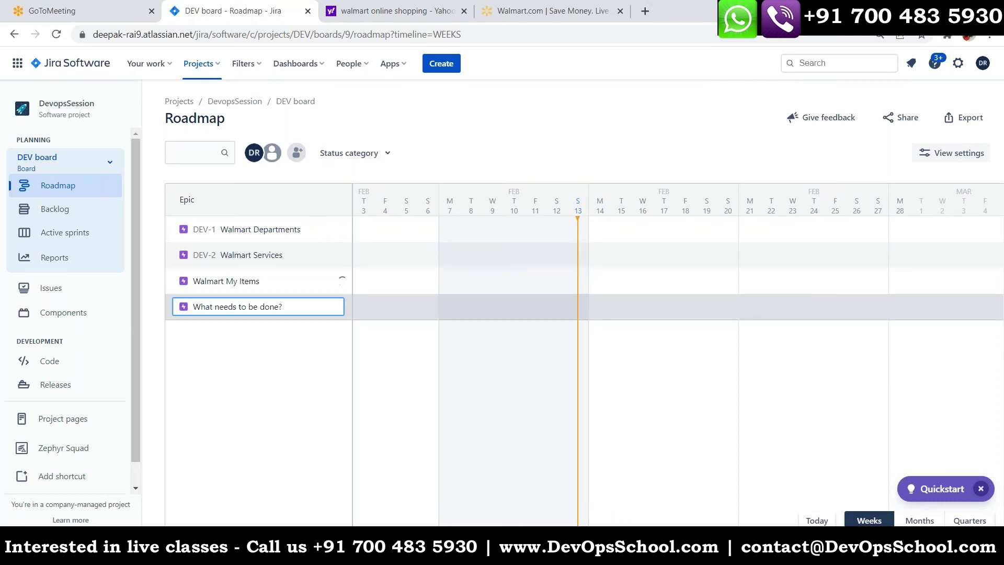
# Create an epic named Walmart Cart below Walmart My Items on the roadmap.
pyautogui.write('Walma')
pyautogui.write('rt ')
pyautogui.write('Caft')
pyautogui.press('BackSpace')
pyautogui.press('BackSpace')
pyautogui.write('rt')
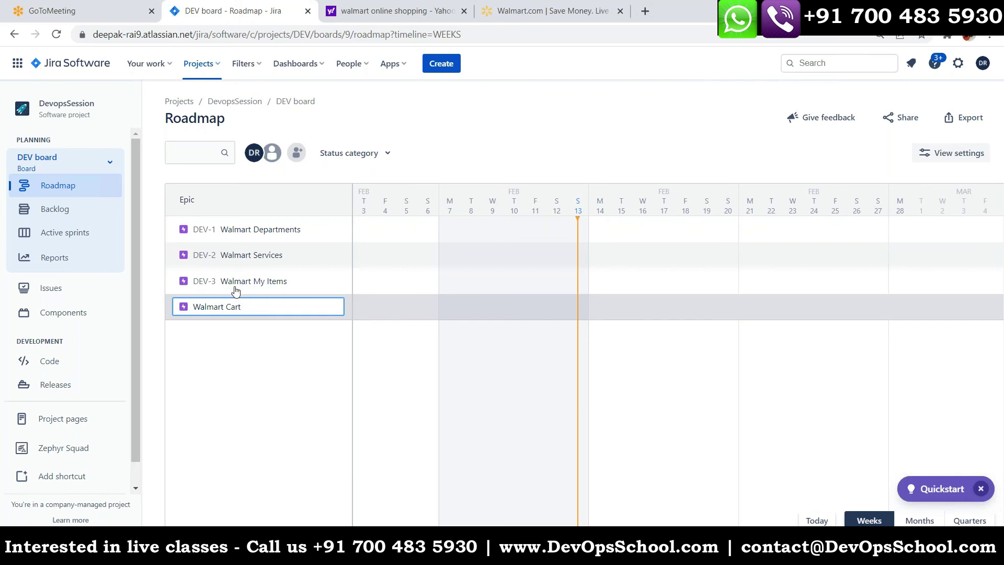
pyautogui.press('Return')
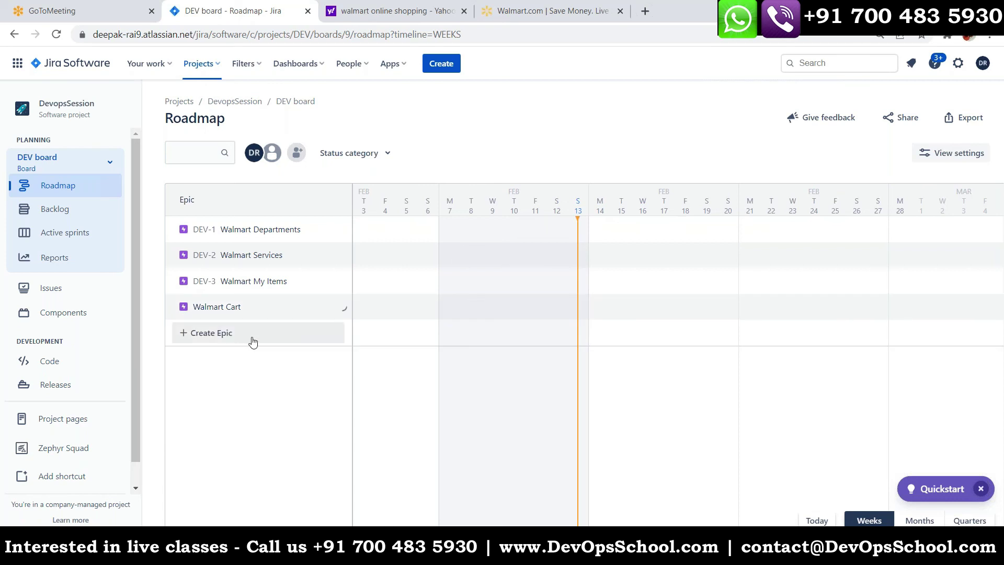
# Create an epic named Walmart Account below Walmart Cart on the roadmap.
pyautogui.click(256, 336)
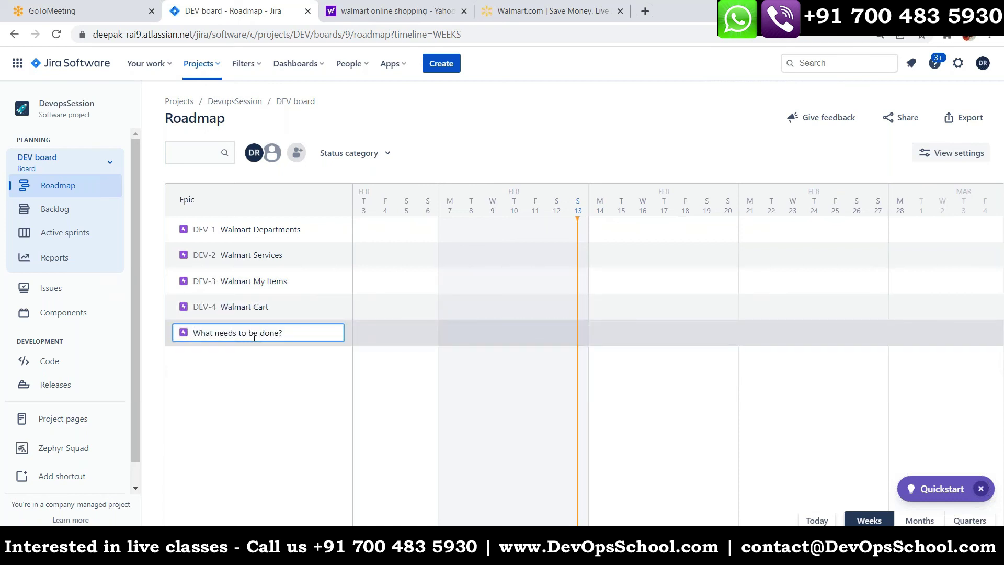
pyautogui.write('Walmart Account')
pyautogui.press('Return')
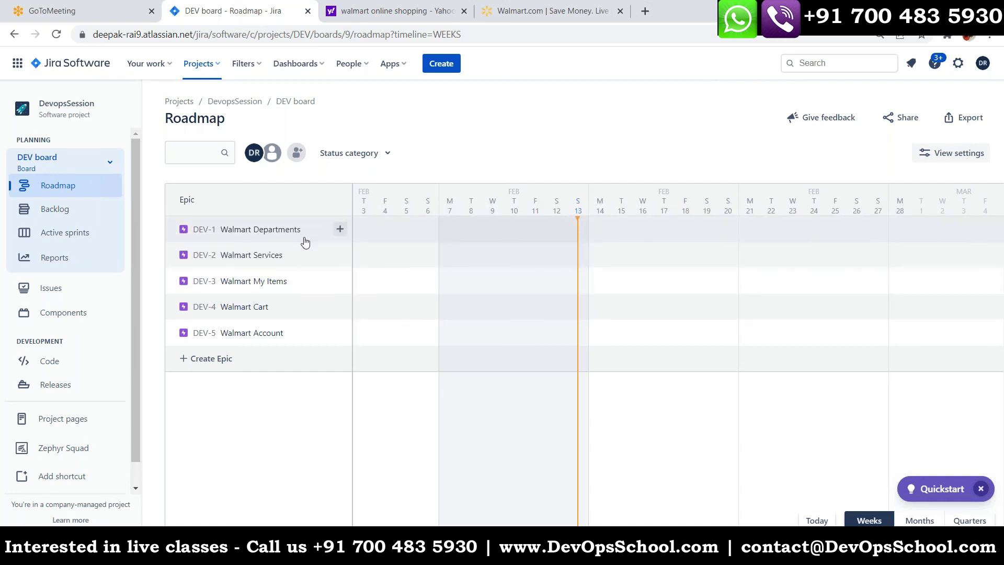
# Add a child story named Electronics under the Walmart Departments epic, keeping the story issue type.
pyautogui.click(339, 228)
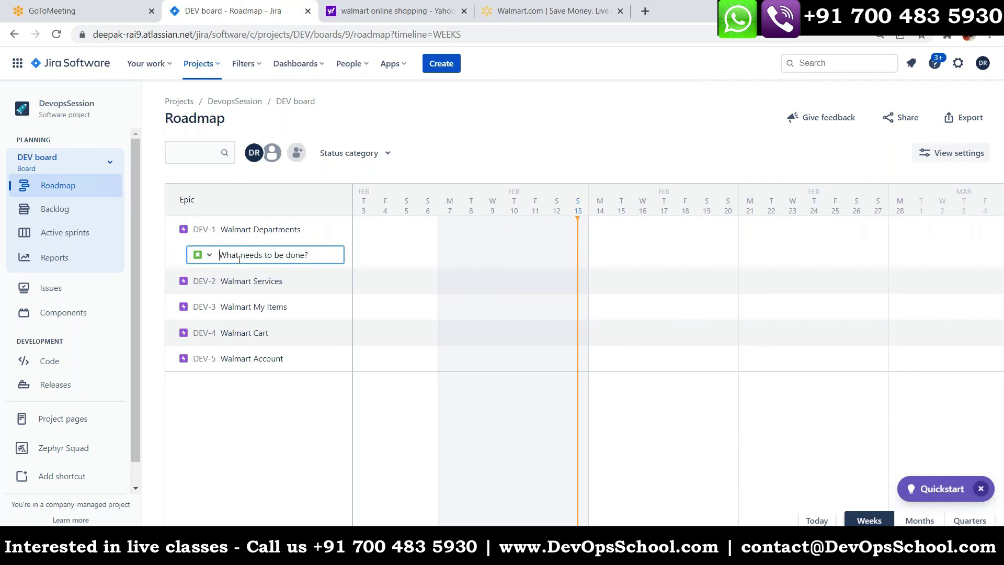
pyautogui.click(210, 256)
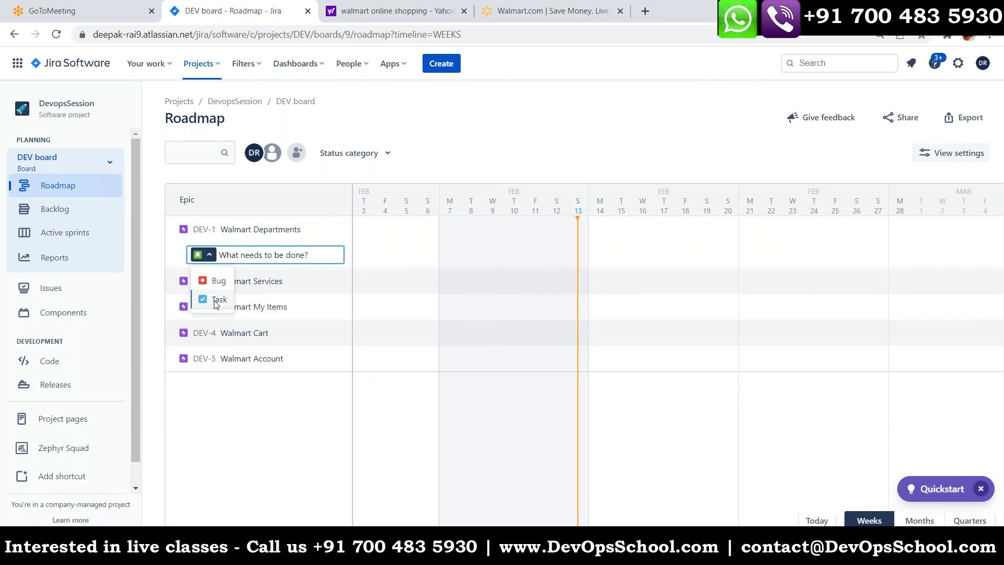
pyautogui.click(265, 251)
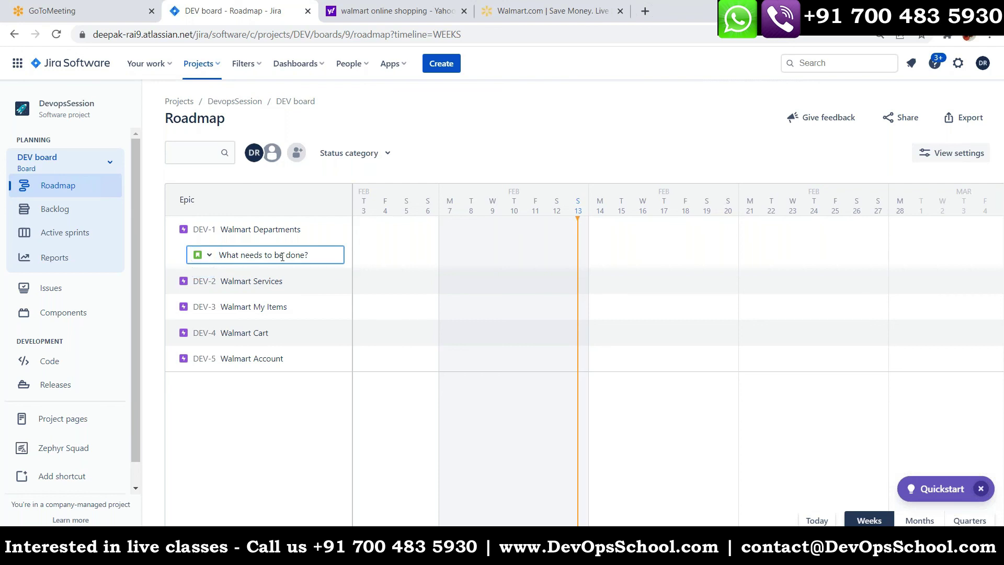
pyautogui.write('Electronus')
pyautogui.press('BackSpace')
pyautogui.press('BackSpace')
pyautogui.press('BackSpace')
pyautogui.write('nics')
pyautogui.press('Return')
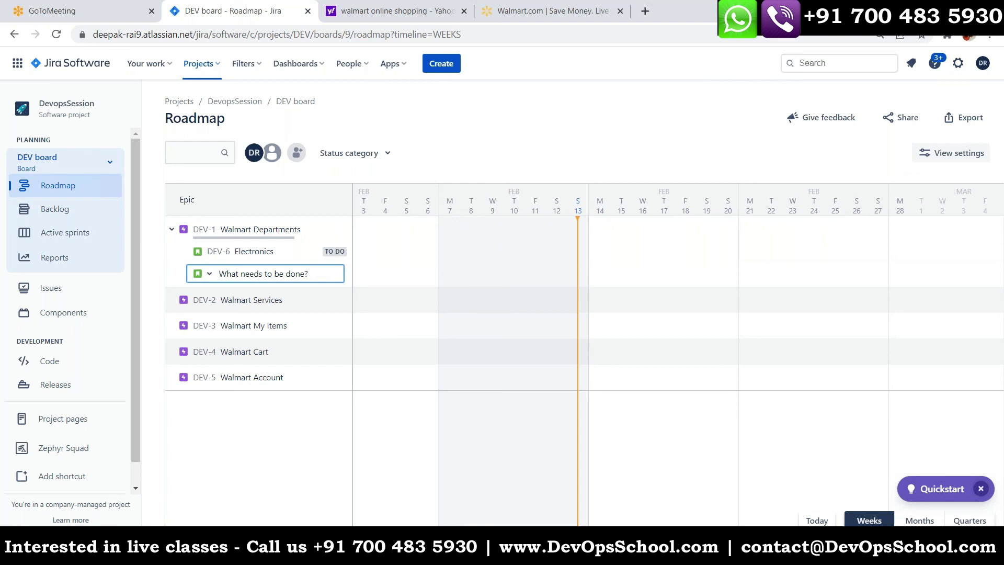
# Add the stories Consumer Durable and Kitchen Items under the Walmart Departments epic.
pyautogui.write('Consumer Durable')
pyautogui.press('Return')
pyautogui.write('K')
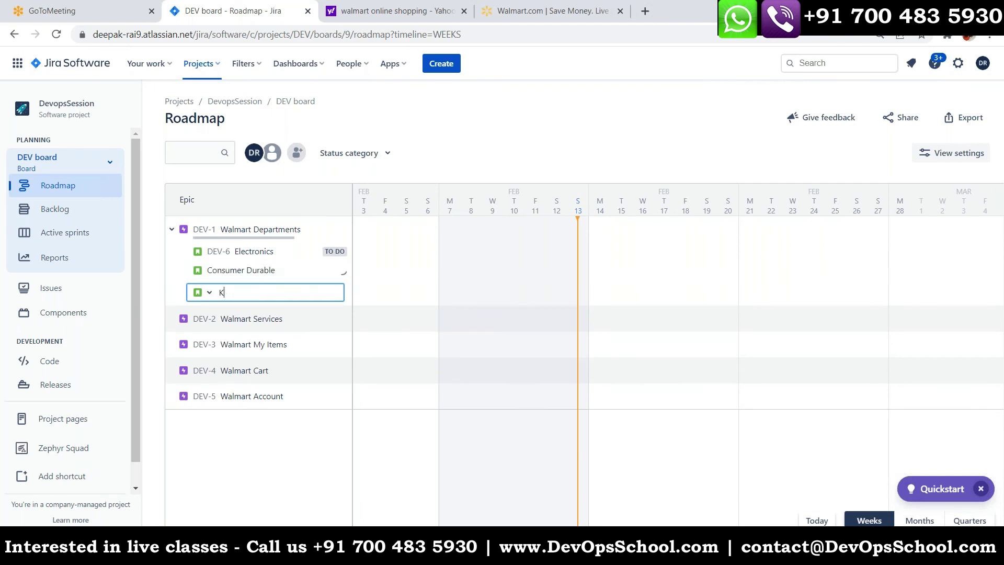
pyautogui.write('itche')
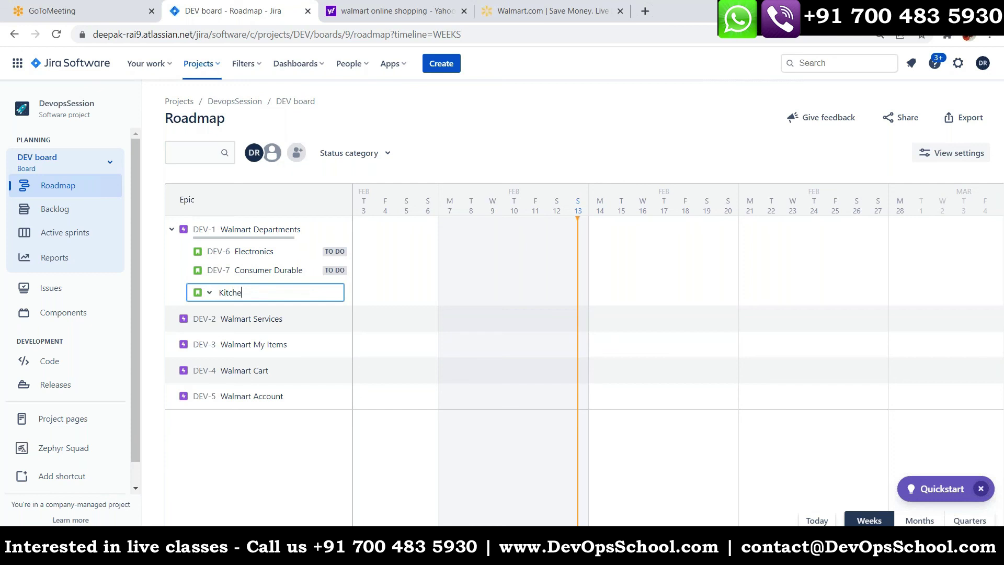
pyautogui.write('n Items')
pyautogui.press('Return')
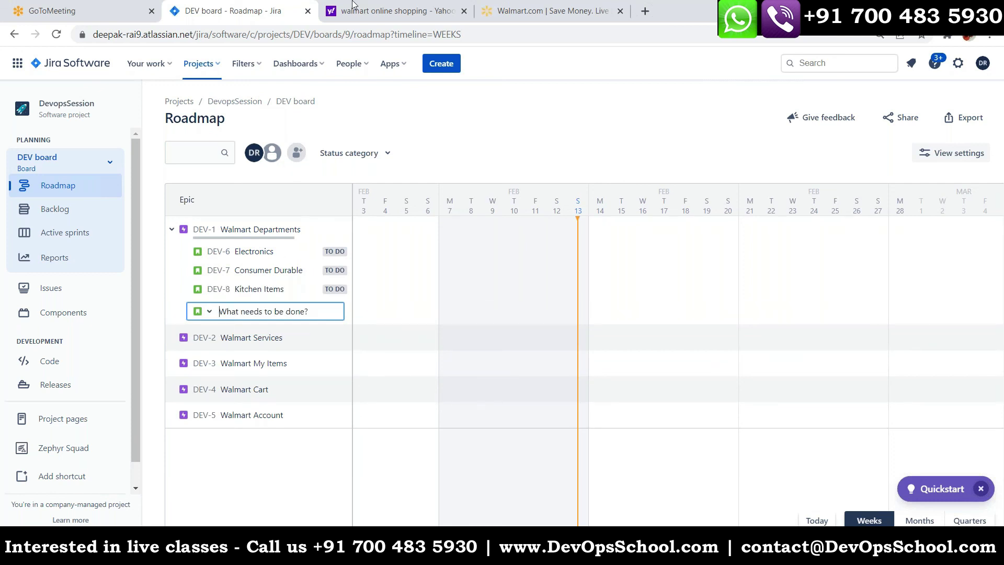
# Examine the department categories on the Walmart site for more story ideas, and return to the Jira roadmap.
pyautogui.click(377, 12)
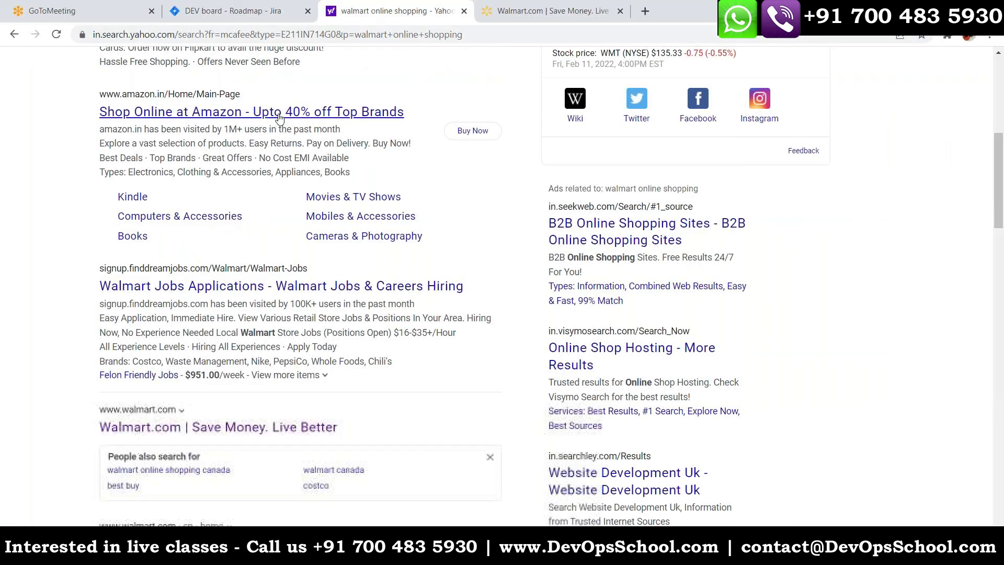
pyautogui.scroll(8, 280, 118)
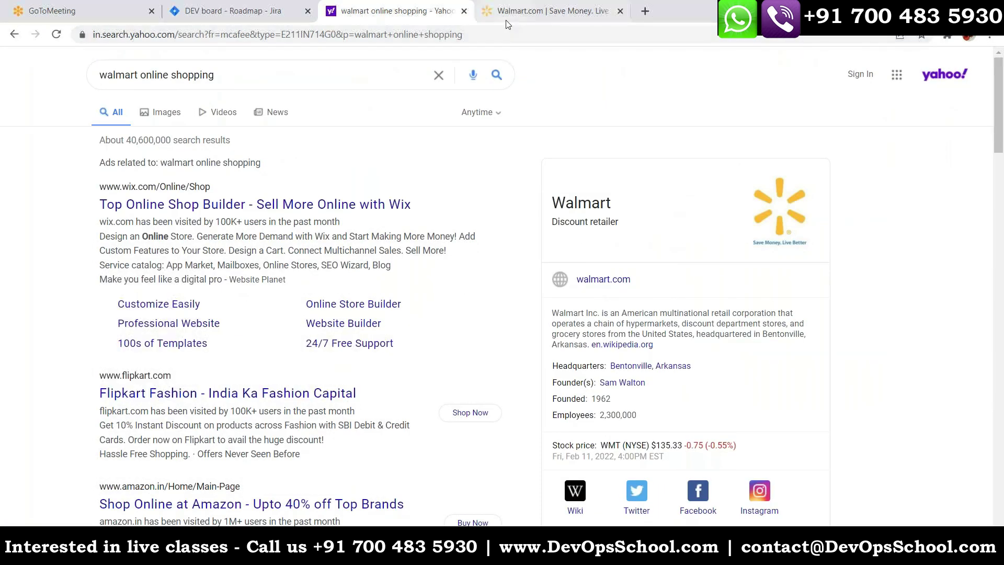
pyautogui.click(506, 21)
pyautogui.click(166, 75)
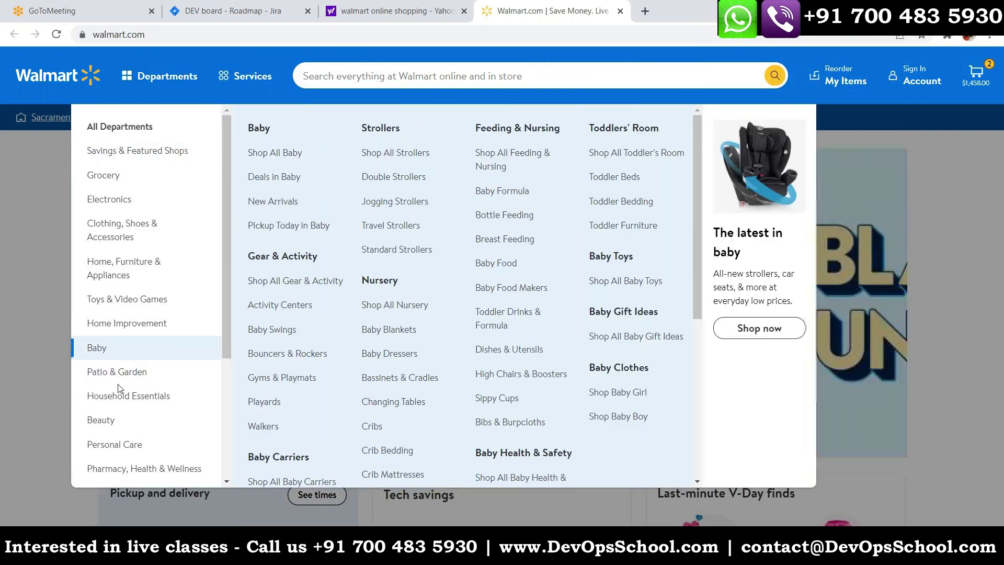
pyautogui.moveTo(114, 430)
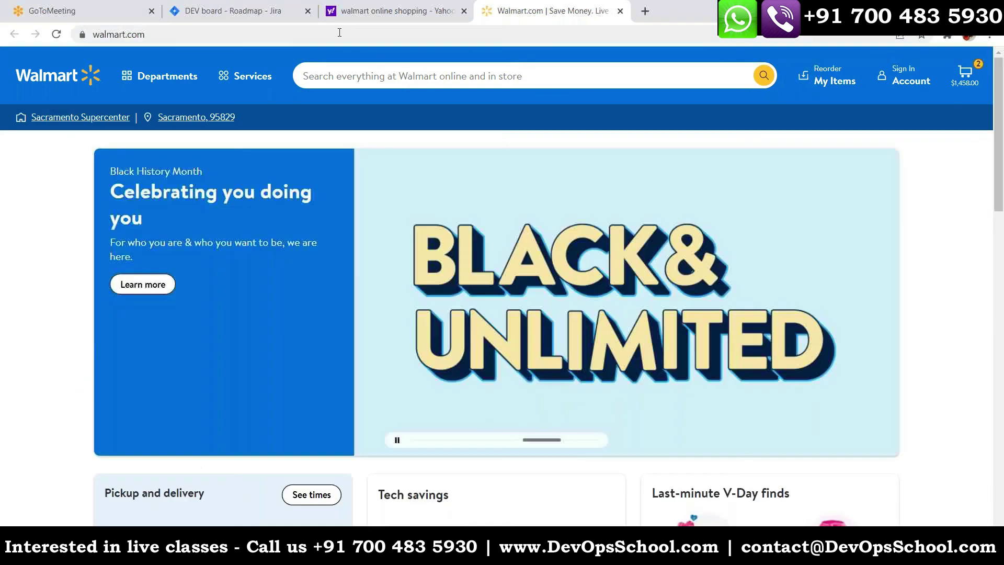
pyautogui.click(272, 11)
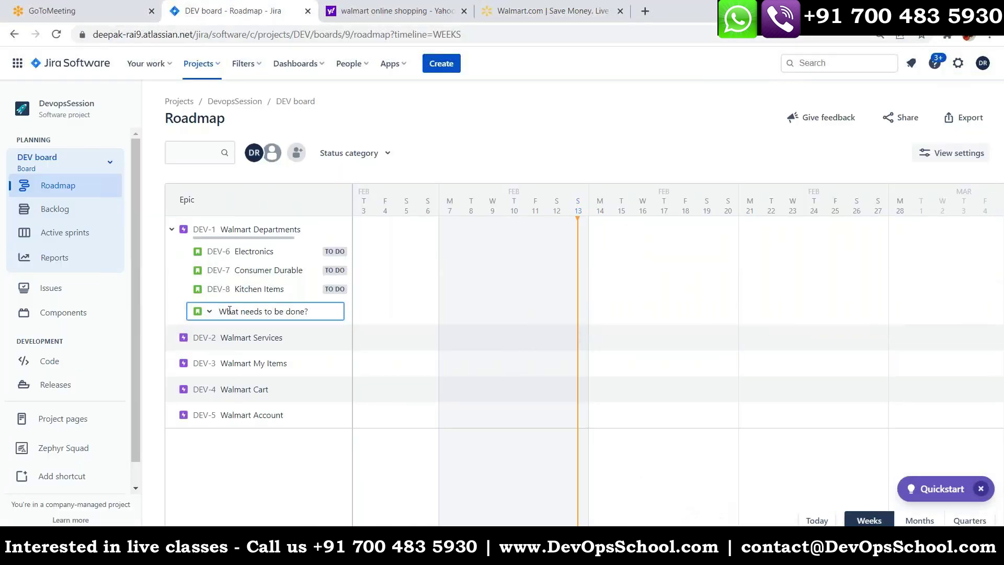
# Add the stories Baby Products and Garden under the Walmart Departments epic.
pyautogui.write('Baby Products')
pyautogui.press('Return')
pyautogui.write('Garden')
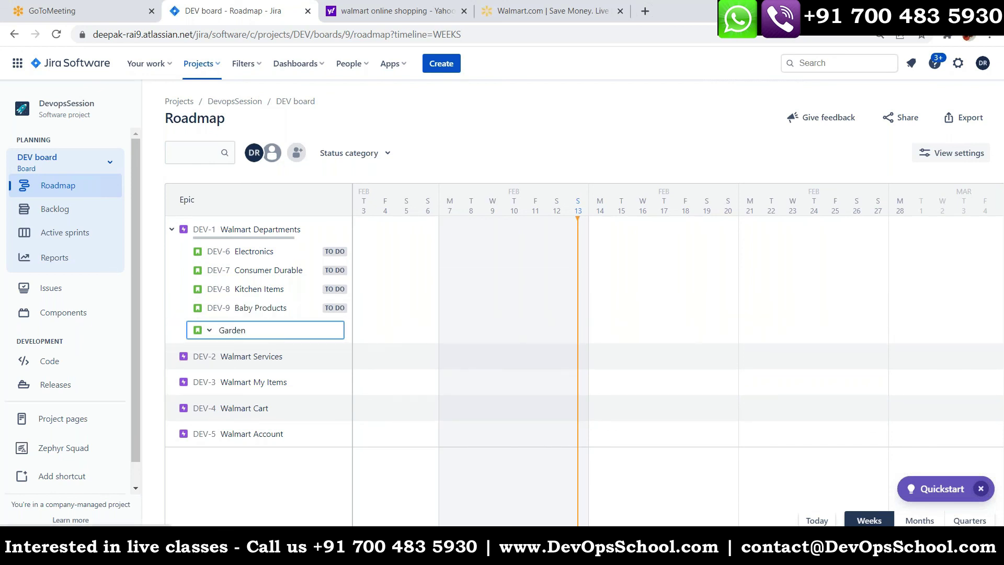
pyautogui.press('Return')
# Add a story named Beauty below Garden in the Walmart Departments epic.
pyautogui.write('B')
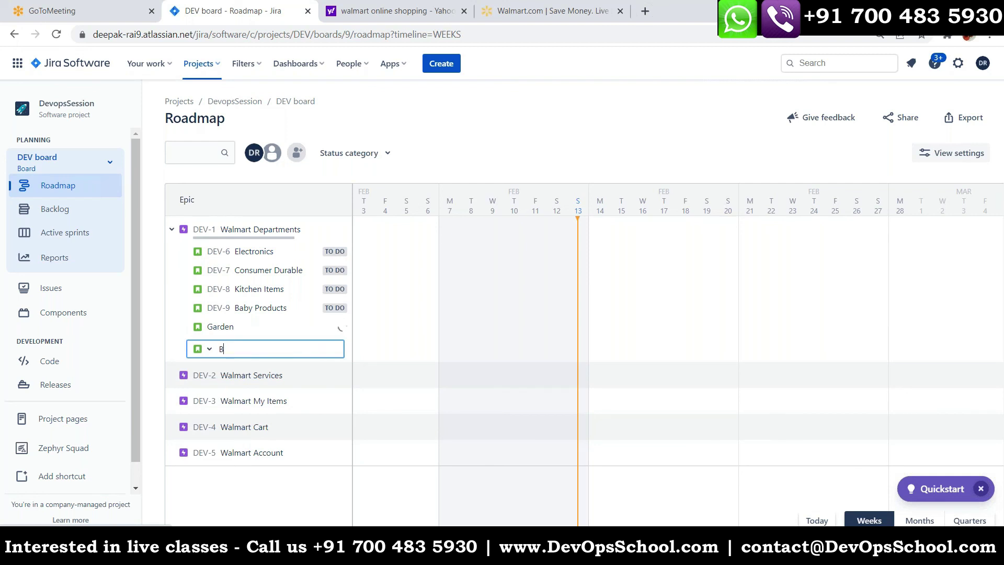
pyautogui.write('eat')
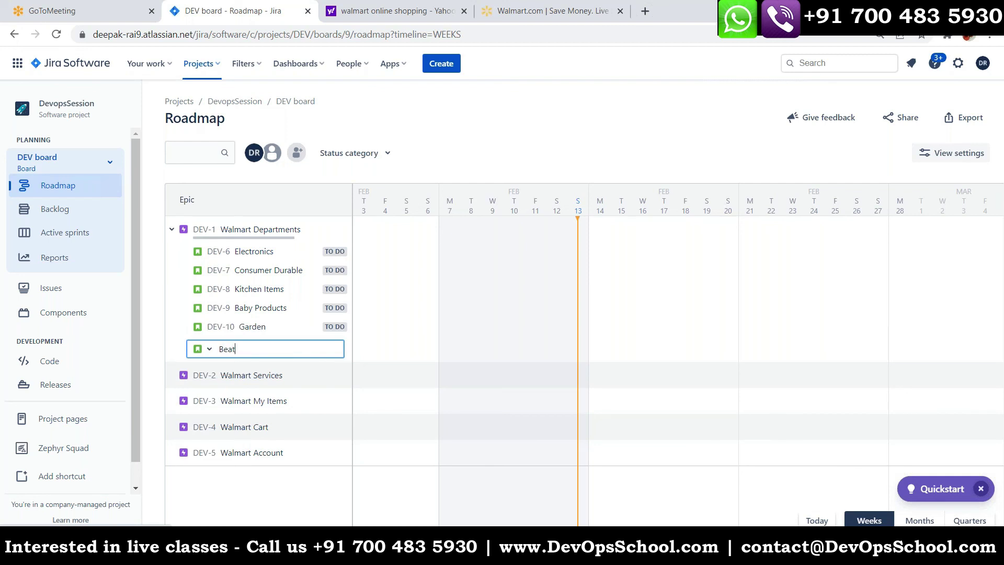
pyautogui.press('BackSpace')
pyautogui.write('uty')
pyautogui.press('Return')
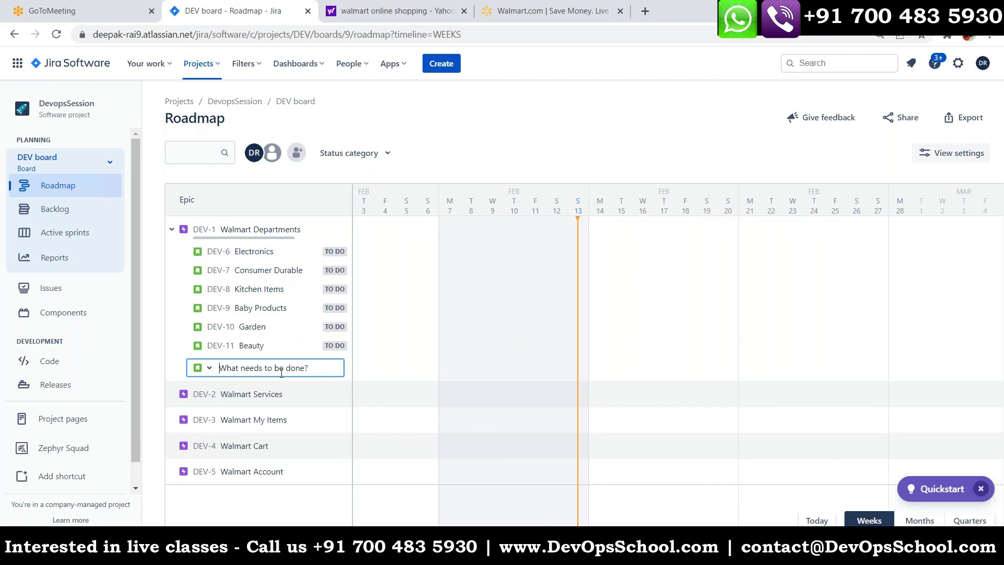
# Add a story named Clothing below Beauty in the Walmart Departments epic.
pyautogui.write('Fashio')
pyautogui.press('BackSpace')
pyautogui.press('BackSpace')
pyautogui.press('BackSpace')
pyautogui.press('BackSpace')
pyautogui.press('BackSpace')
pyautogui.press('BackSpace')
pyautogui.write('Clothing')
pyautogui.press('Return')
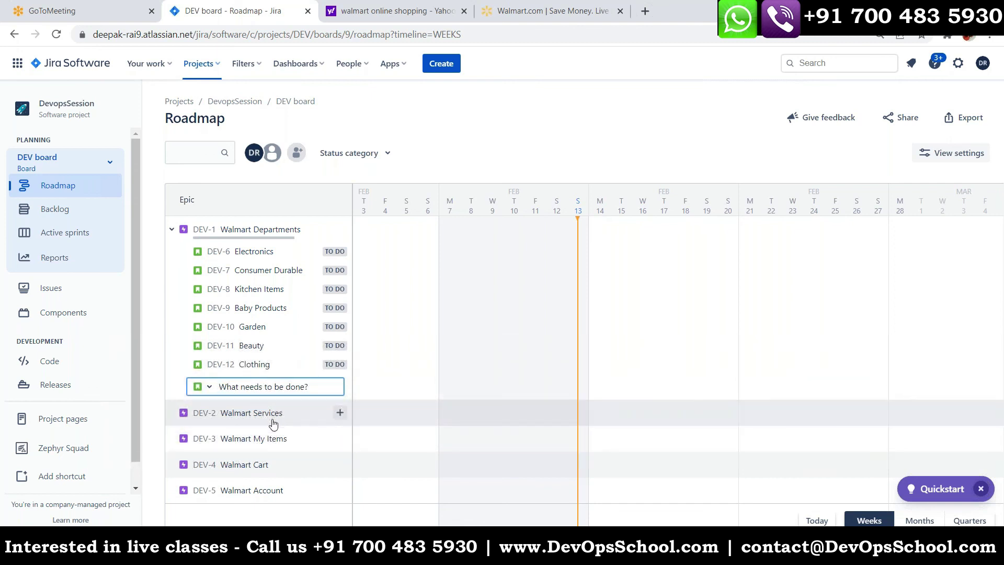
# Examine the service categories on the Walmart site for story ideas, and return to the Jira roadmap.
pyautogui.moveTo(337, 418)
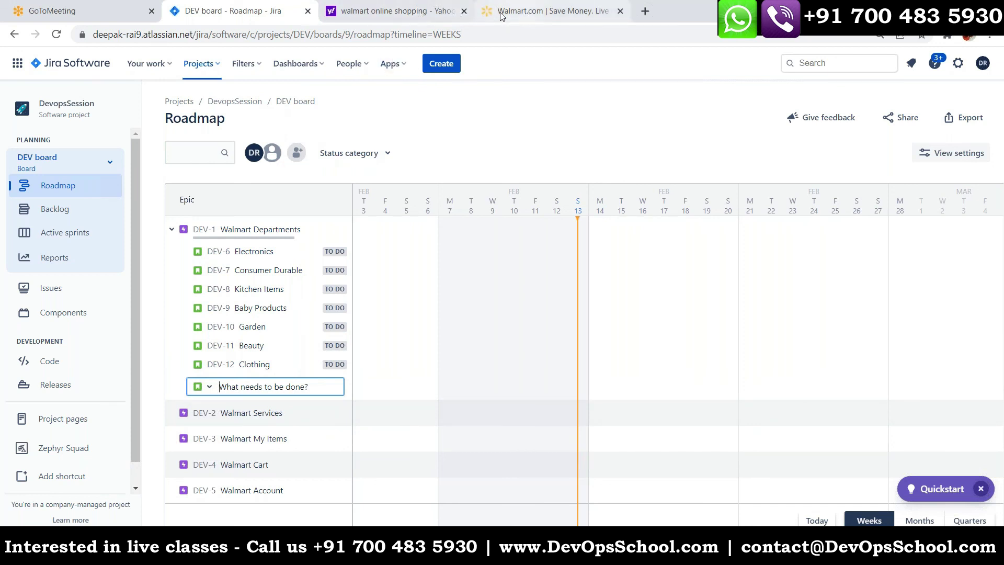
pyautogui.click(549, 11)
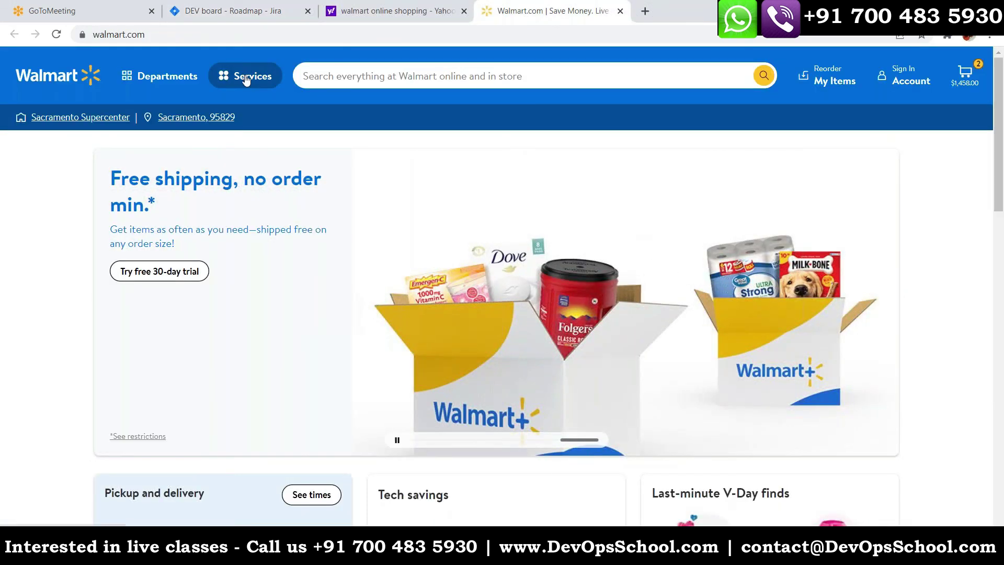
pyautogui.click(246, 79)
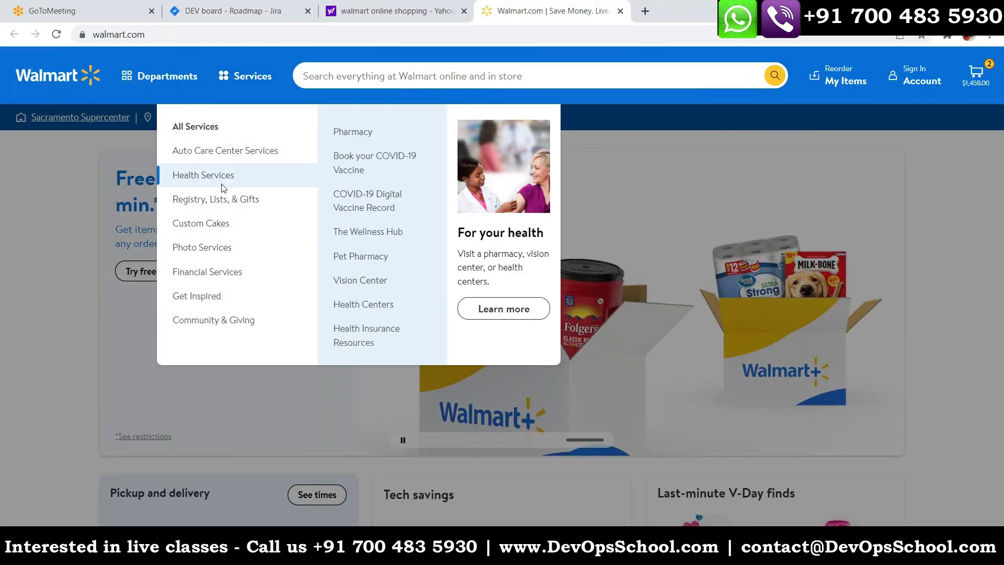
pyautogui.moveTo(224, 211)
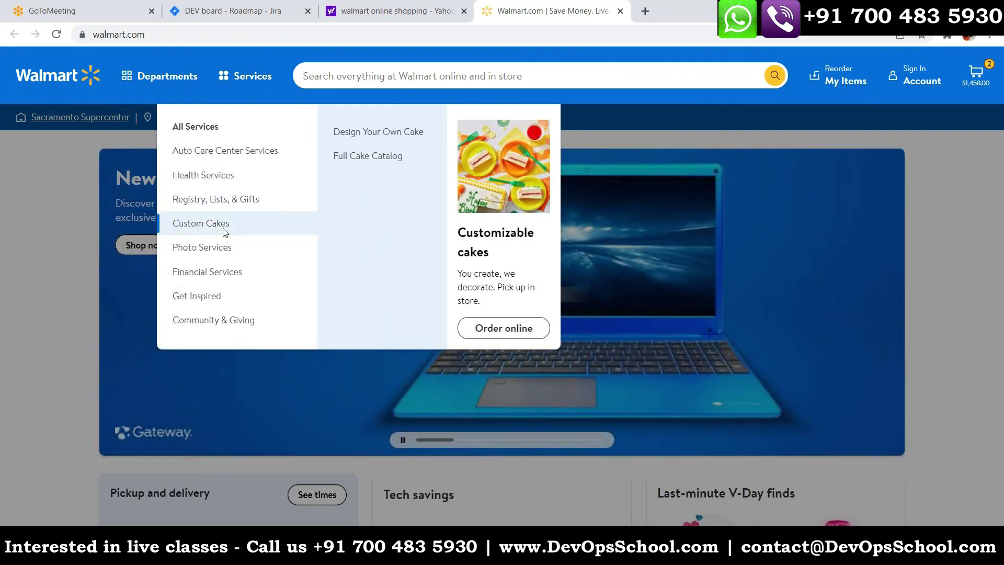
pyautogui.click(352, 14)
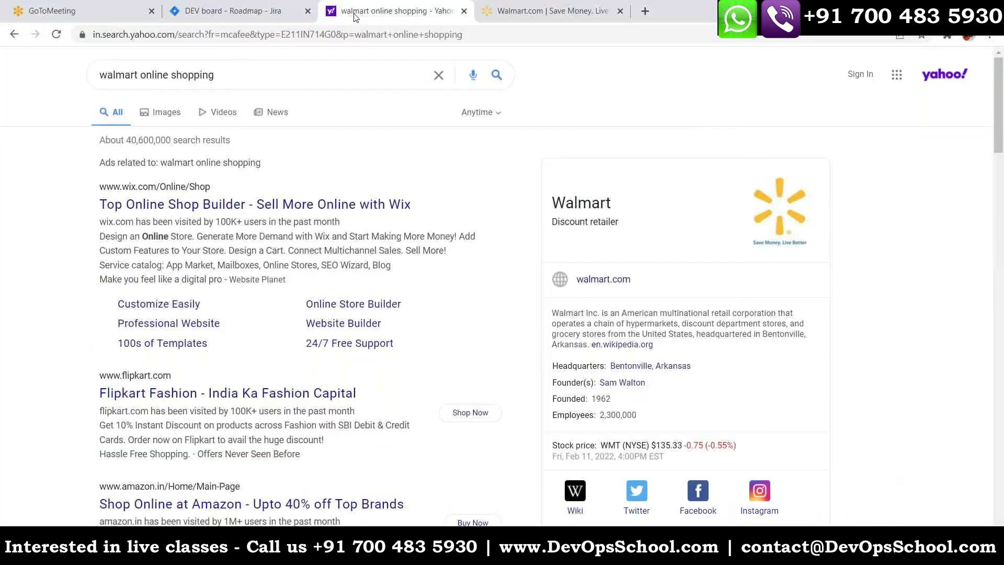
pyautogui.click(233, 11)
# Add the stories Autocare and Health under the Walmart Services epic.
pyautogui.click(337, 413)
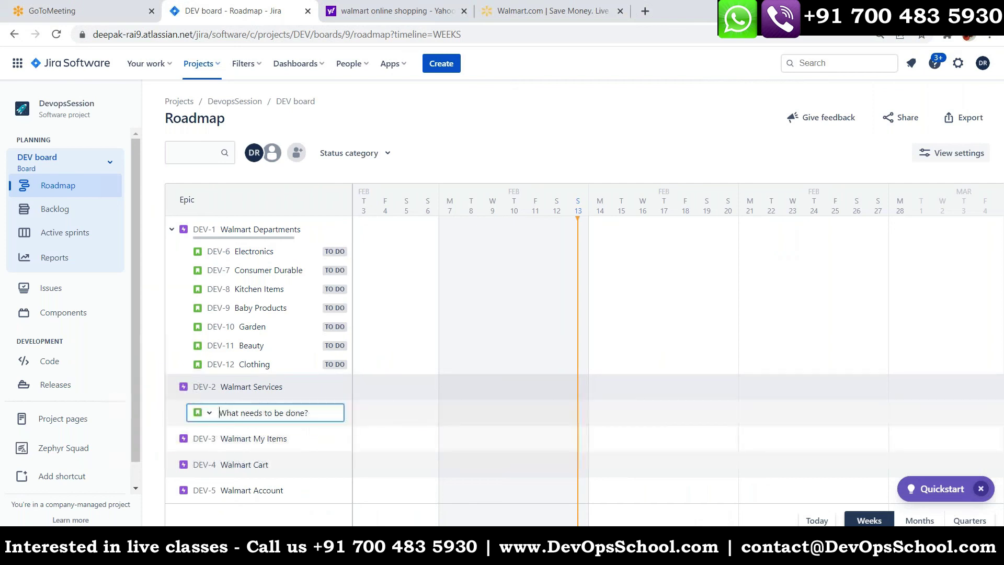
pyautogui.write('Autocare')
pyautogui.press('Return')
pyautogui.write('Health')
pyautogui.press('Return')
# Add the stories Registry and Custom Care below Health in the Walmart Services epic.
pyautogui.write('Regi')
pyautogui.write('sr')
pyautogui.write('try')
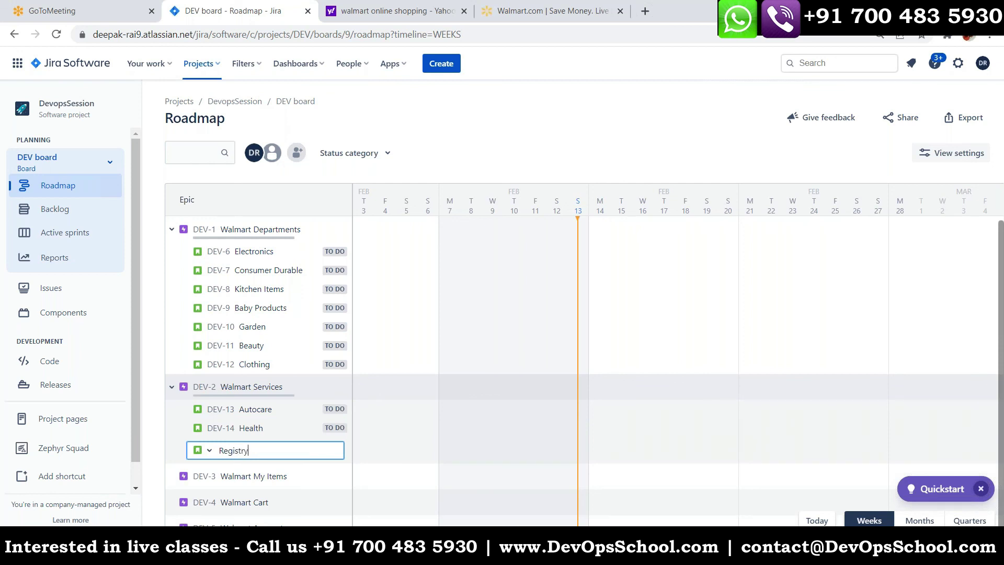
pyautogui.press('Return')
pyautogui.write('Cost')
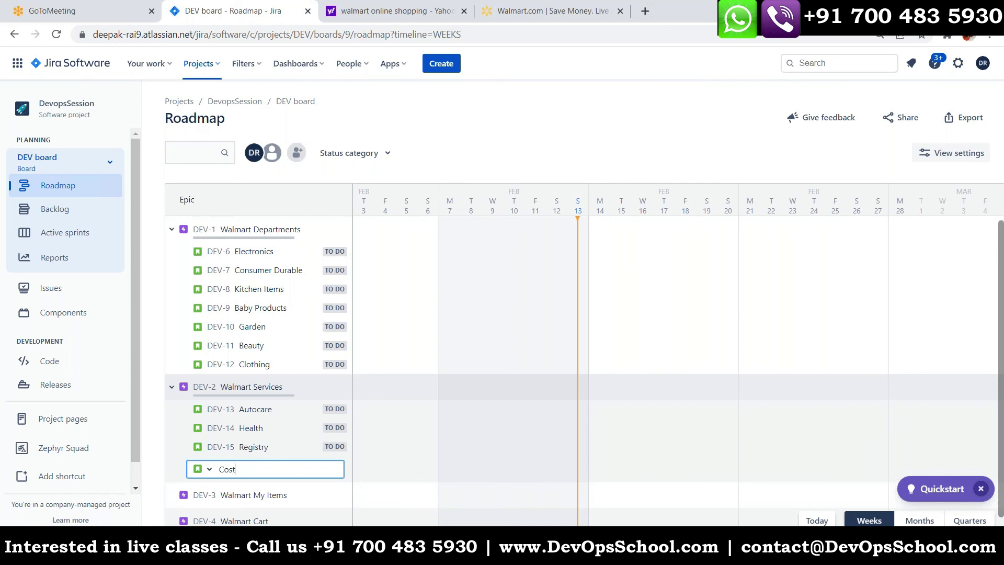
pyautogui.write('ustom Care')
pyautogui.press('Return')
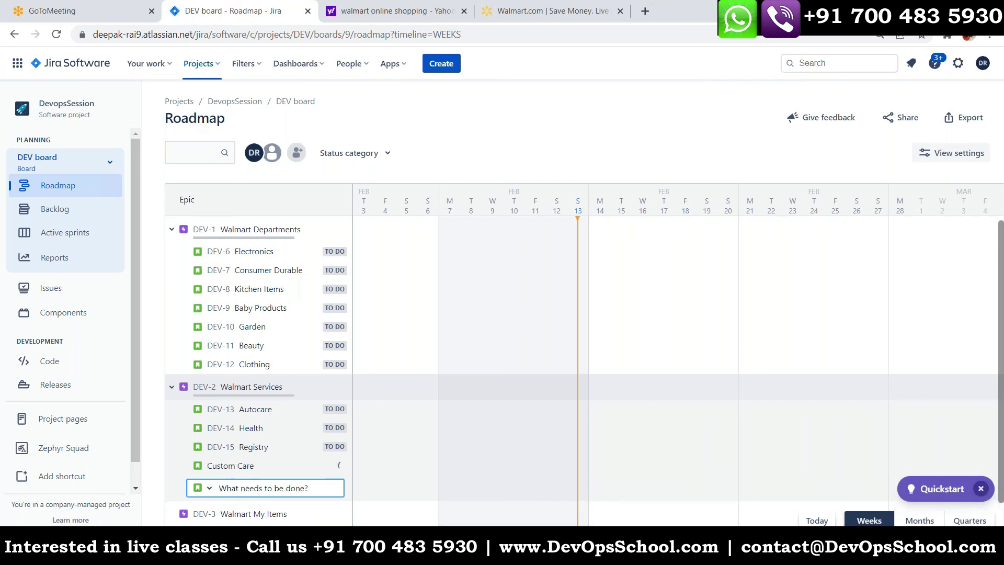
# Check the service categories on the Walmart site again, and add a Jira story named Financial services under the Walmart Services epic.
pyautogui.click(549, 10)
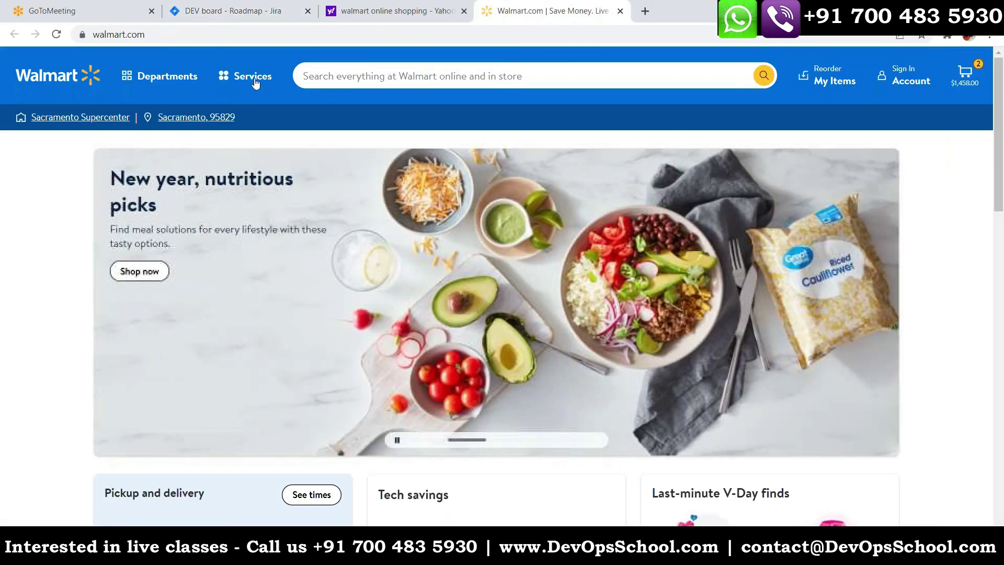
pyautogui.click(254, 79)
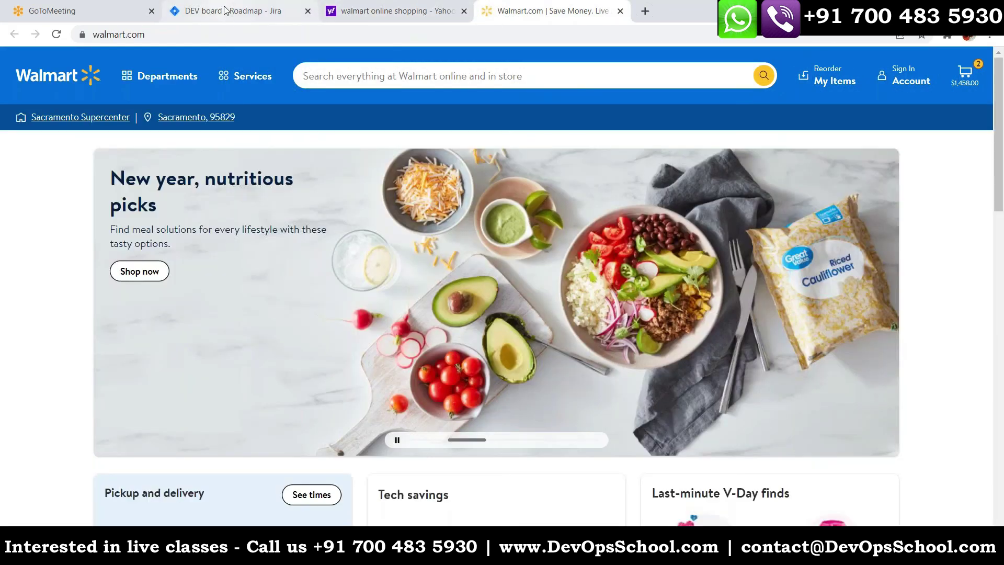
pyautogui.click(227, 10)
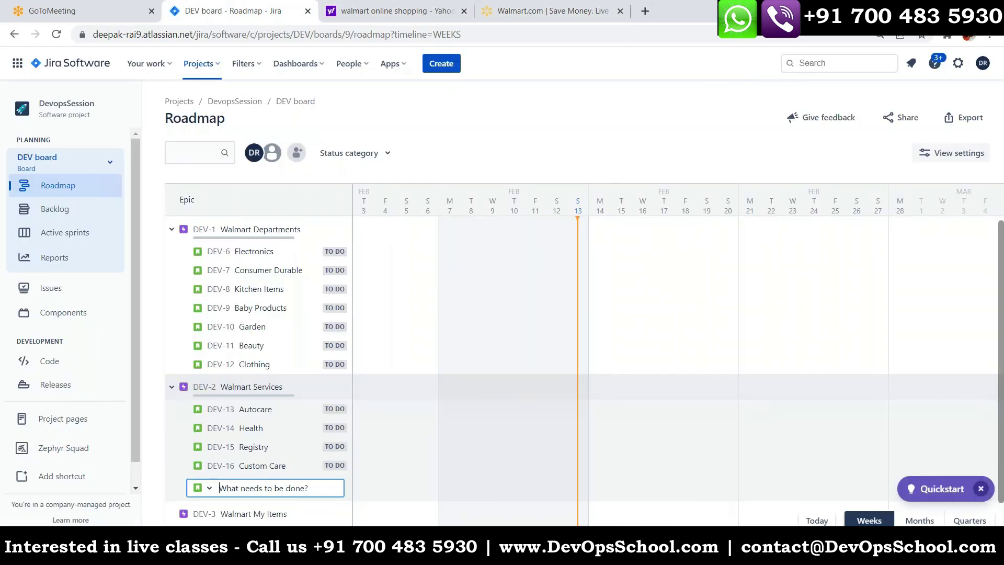
pyautogui.write('Finan')
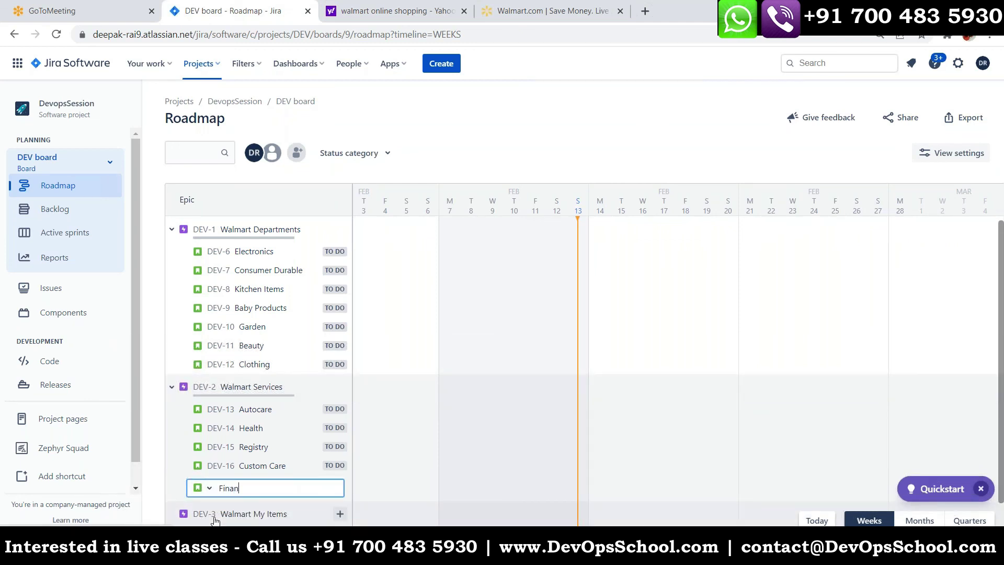
pyautogui.write('ncial services and')
pyautogui.press('BackSpace')
pyautogui.press('BackSpace')
pyautogui.press('BackSpace')
pyautogui.press('BackSpace')
pyautogui.press('Return')
# Add the story Get Inspired under Walmart Services, and collapse the Walmart Services and Walmart Departments epics.
pyautogui.write('Get Ins')
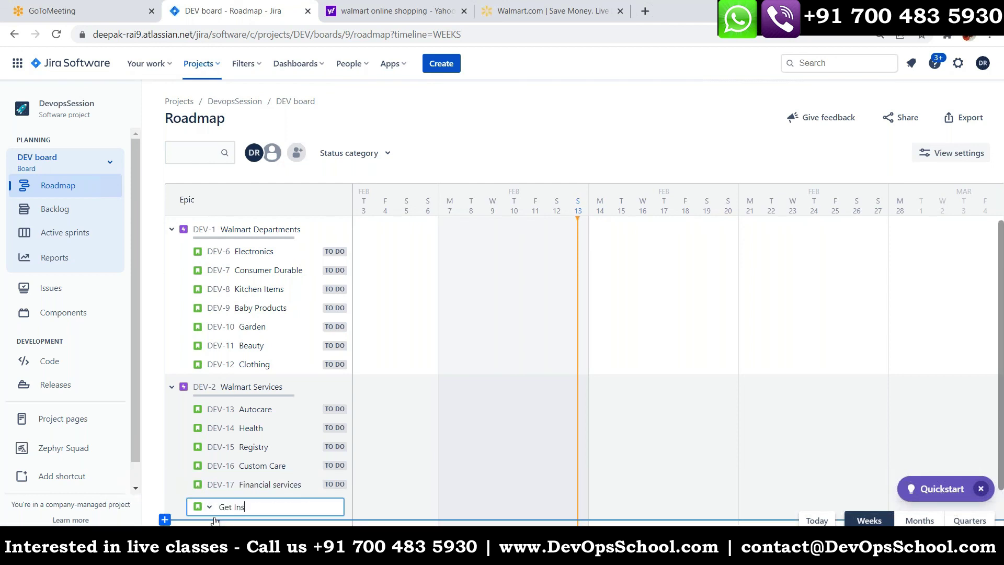
pyautogui.write('pired')
pyautogui.press('Return')
pyautogui.scroll(-2, 172, 314)
pyautogui.click(172, 312)
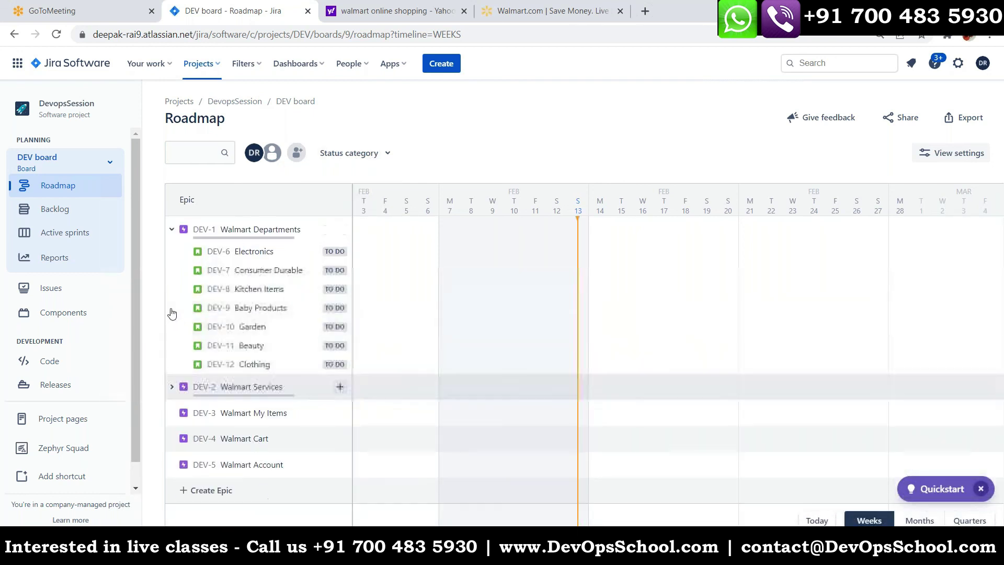
pyautogui.click(172, 231)
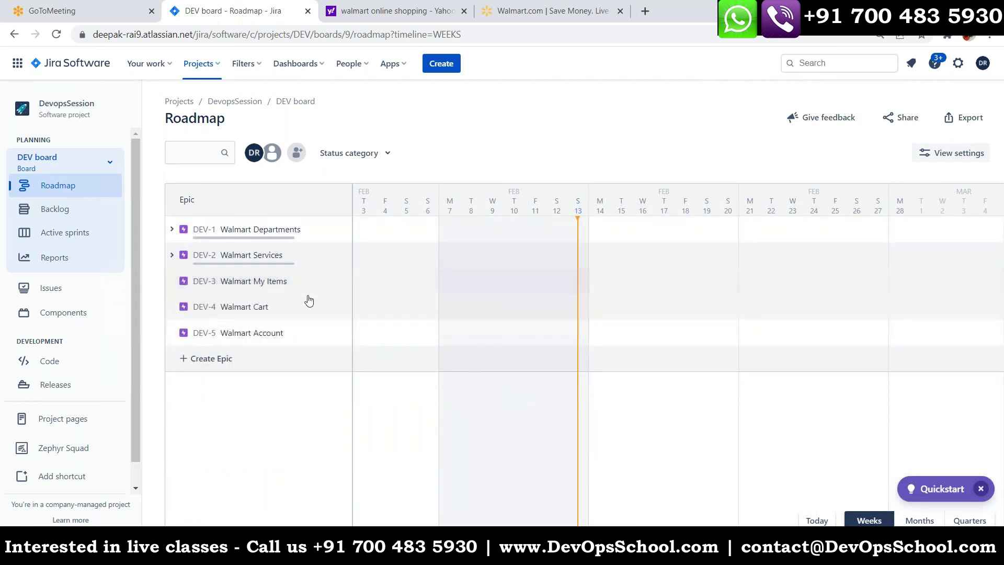
# Check the My Items options on the Walmart site, and add a Jira story named Reorder under the Walmart My Items epic.
pyautogui.click(340, 280)
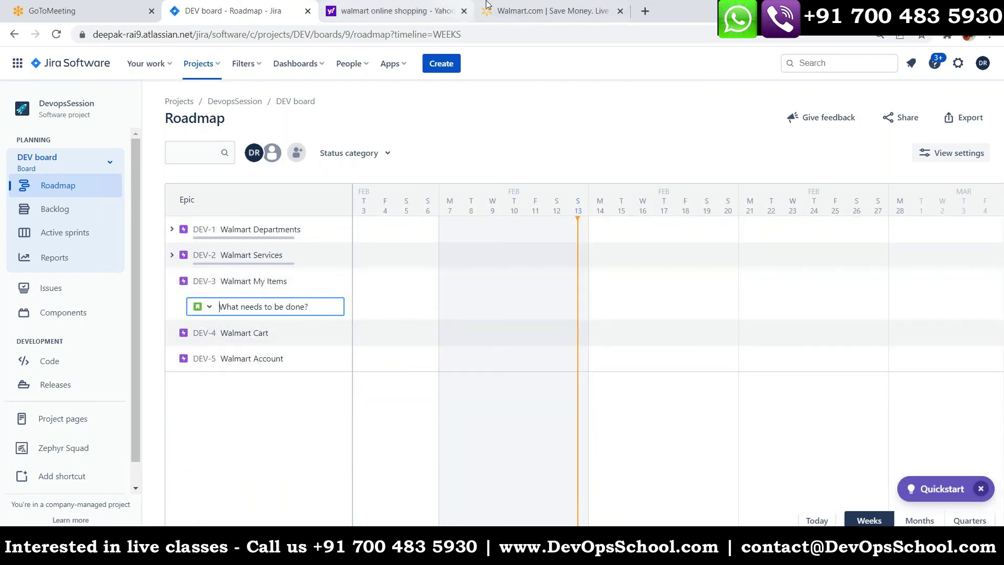
pyautogui.click(511, 19)
pyautogui.click(836, 79)
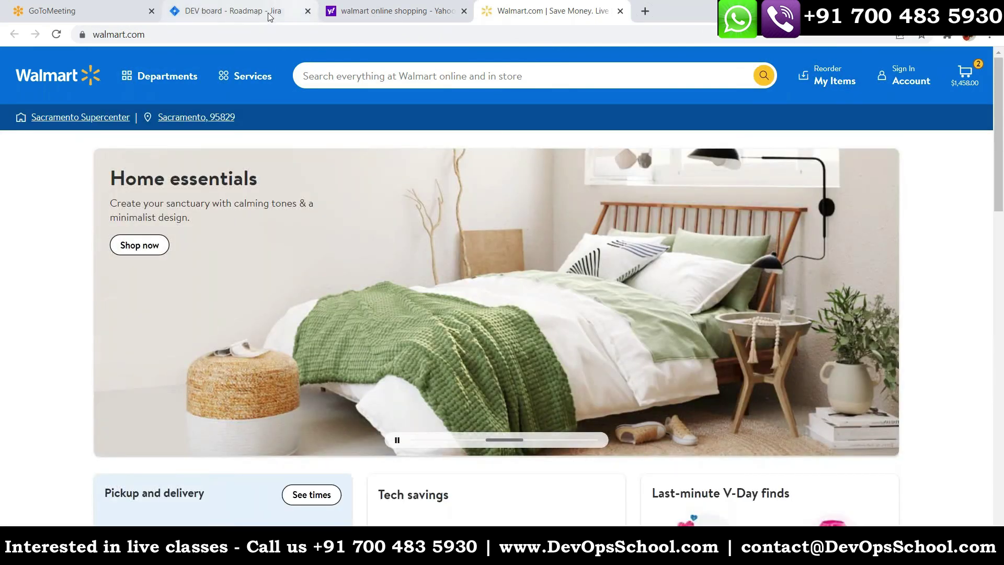
pyautogui.click(270, 12)
pyautogui.write('Reorder')
pyautogui.press('Return')
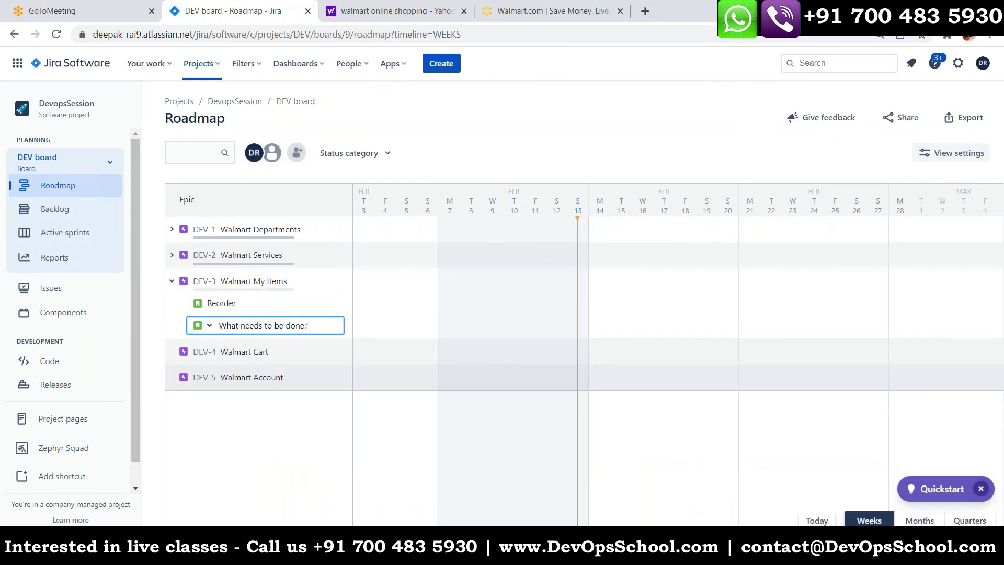
# Add the stories Lists and Registry below Reorder in the Walmart My Items epic.
pyautogui.write('Lists')
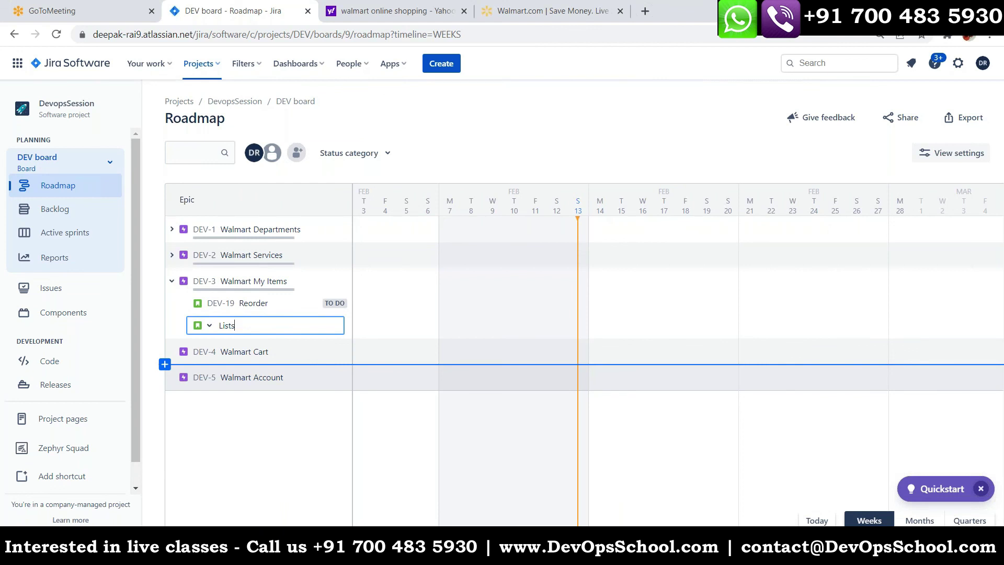
pyautogui.press('Return')
pyautogui.write('Re')
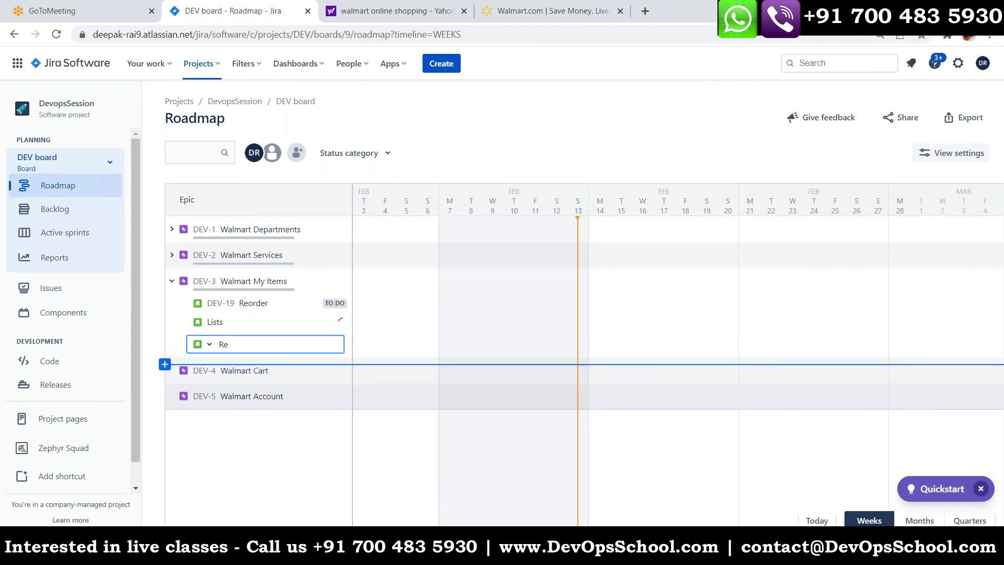
pyautogui.write('gistry')
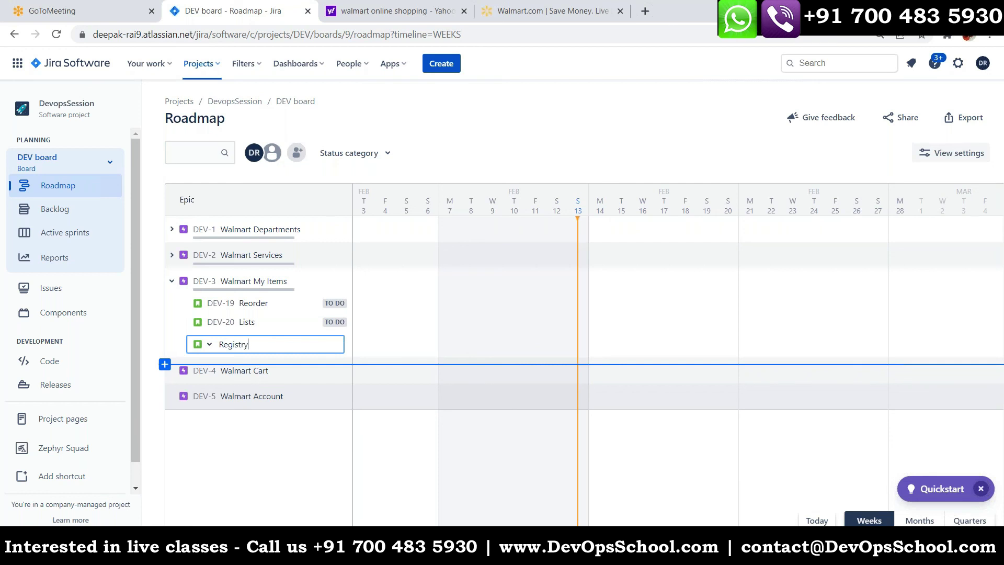
pyautogui.press('Return')
# Open the Walmart Cart epic's details, and check the account and cart areas on the Walmart site before returning to Jira.
pyautogui.click(286, 390)
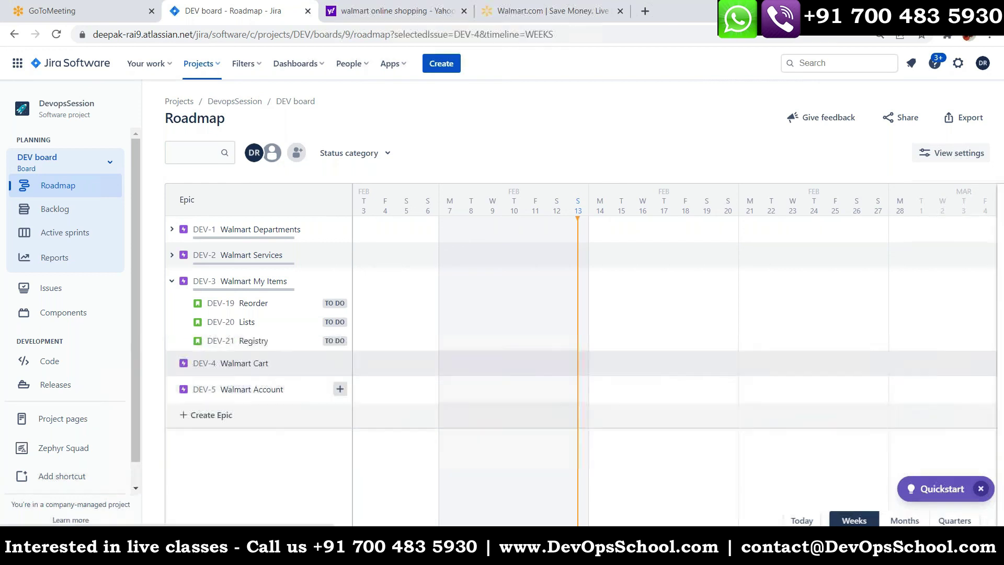
pyautogui.click(549, 10)
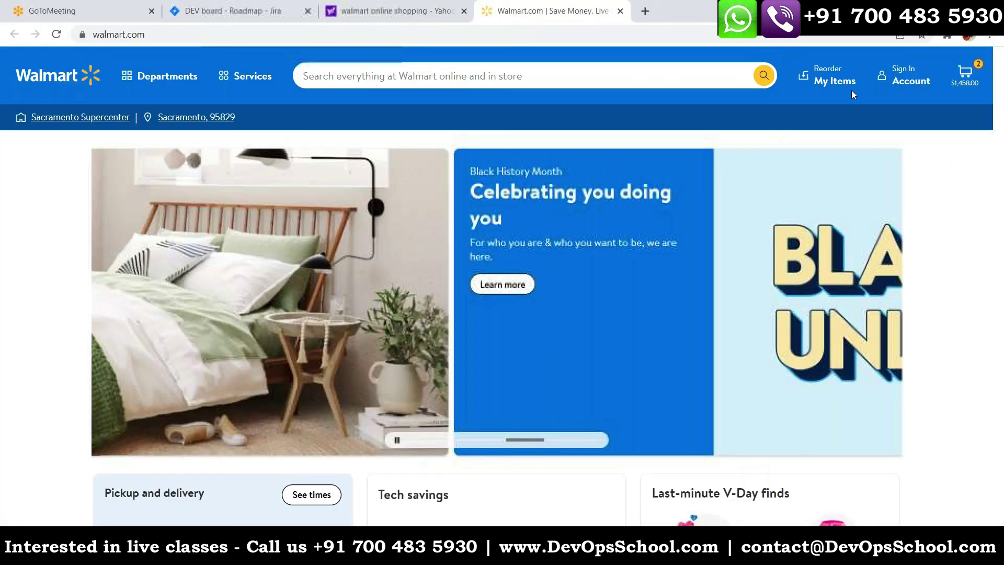
pyautogui.click(909, 78)
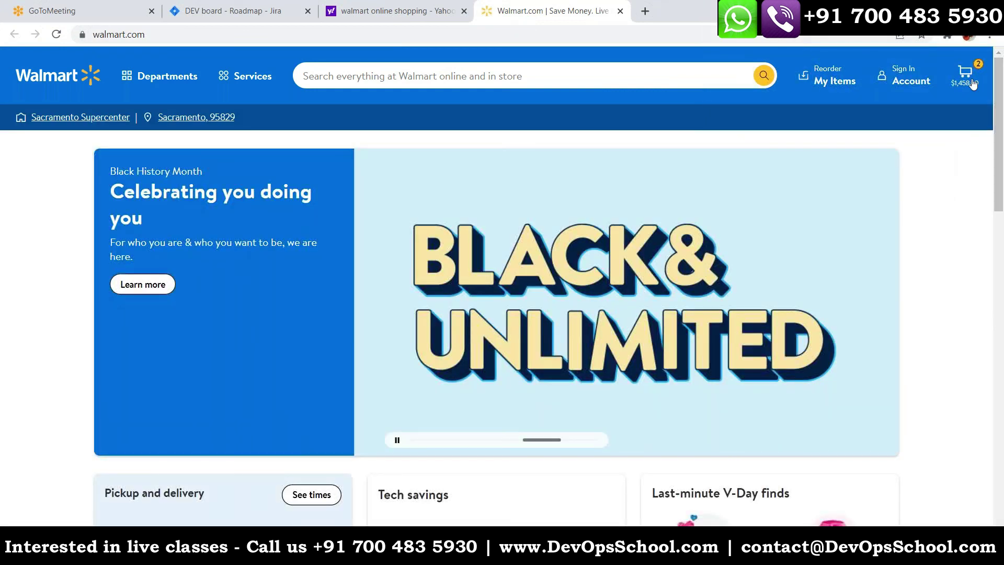
pyautogui.click(230, 11)
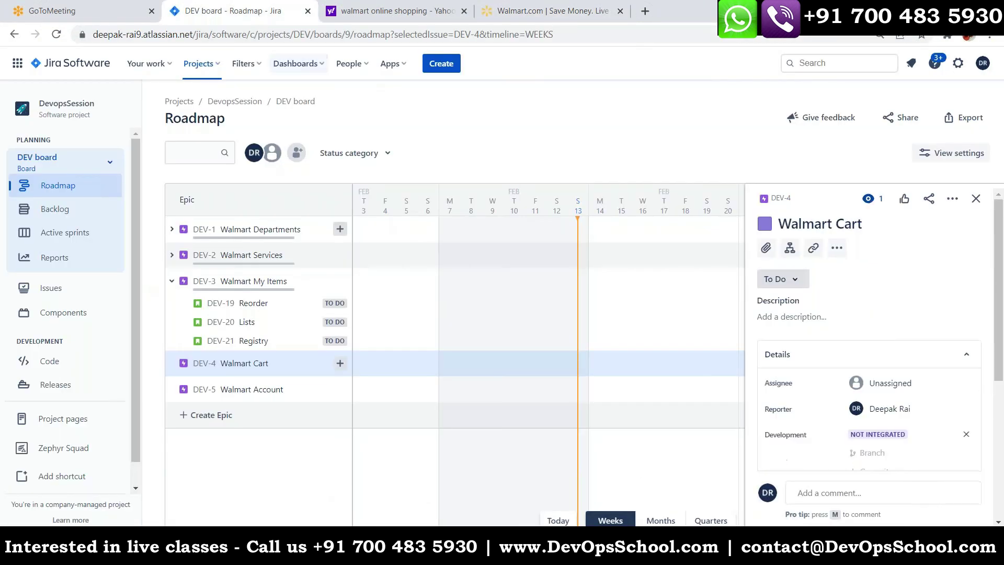
# Add a story named Product list under the Walmart Cart epic.
pyautogui.click(339, 363)
pyautogui.write('P')
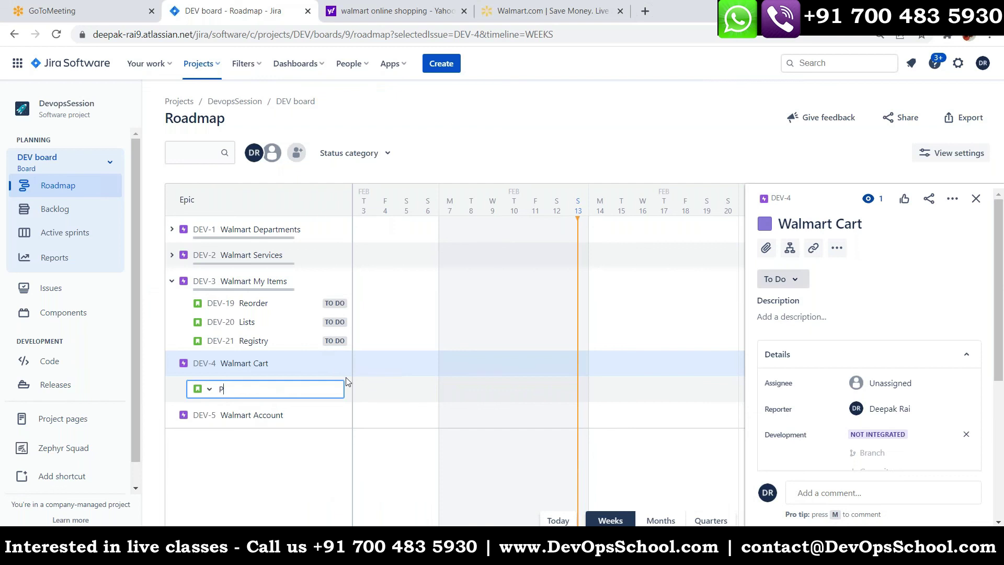
pyautogui.write('roduct list')
pyautogui.press('Return')
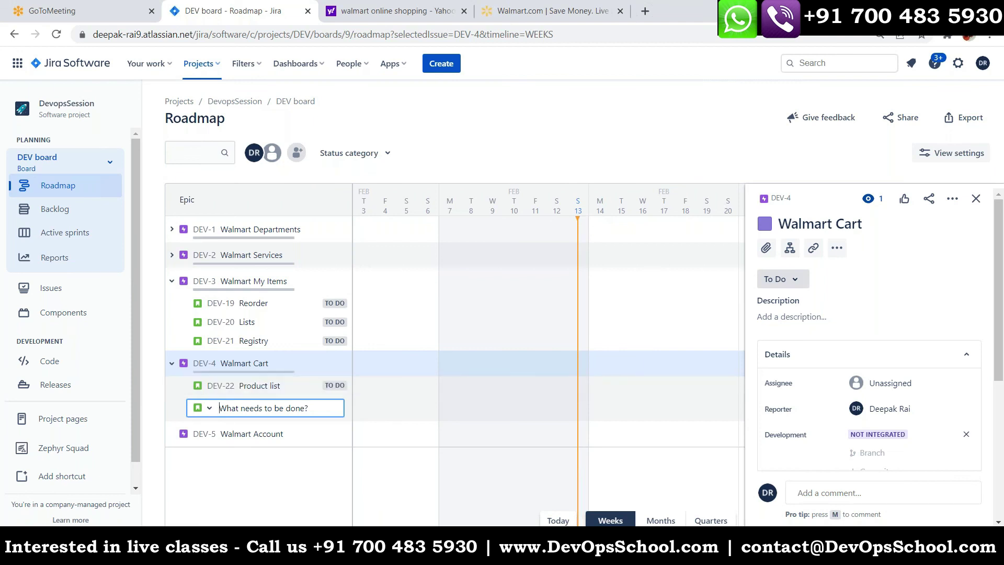
# Add the stories Main Page and Final amount below Product list in the Walmart Cart epic.
pyautogui.write('Main Page')
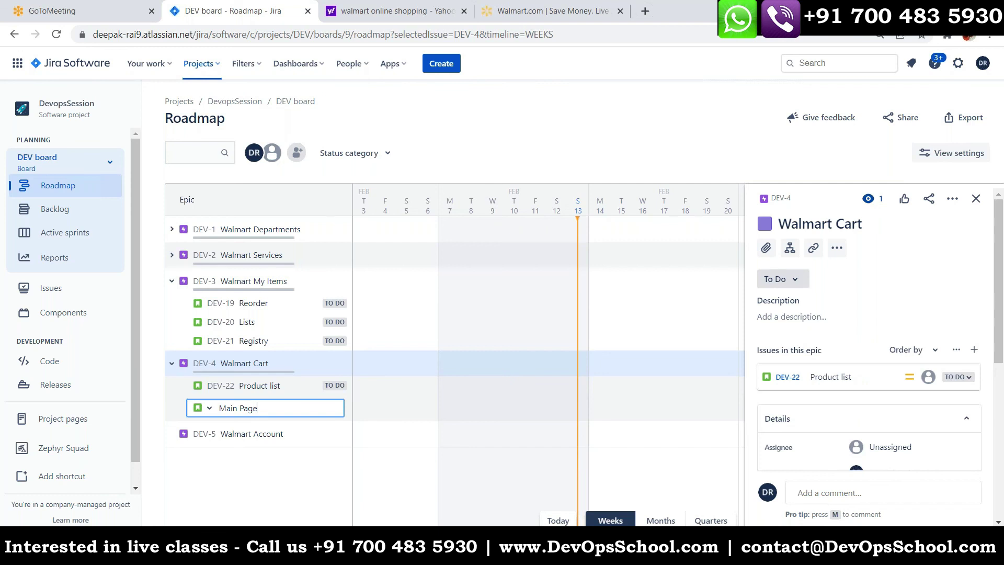
pyautogui.press('Return')
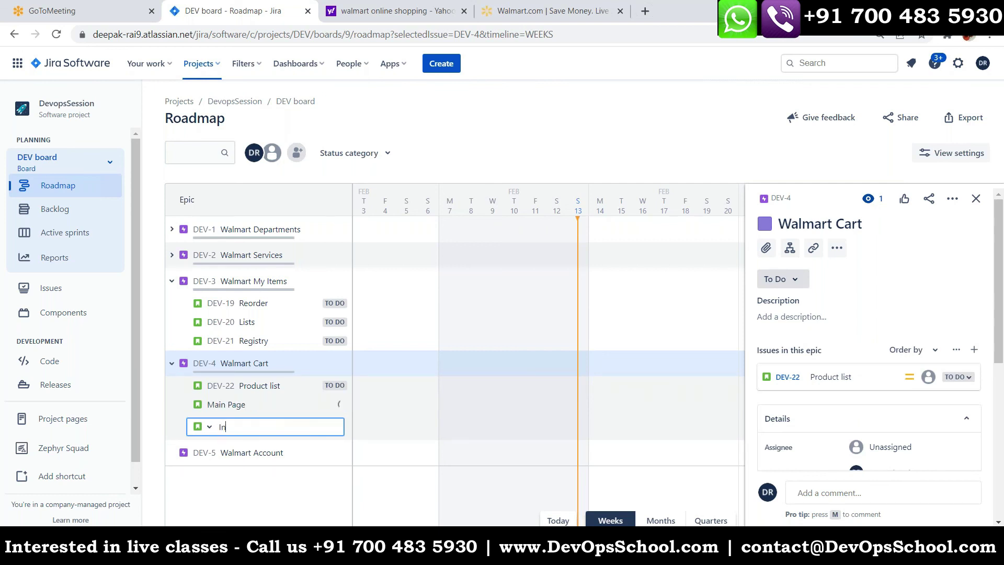
pyautogui.write('Fin')
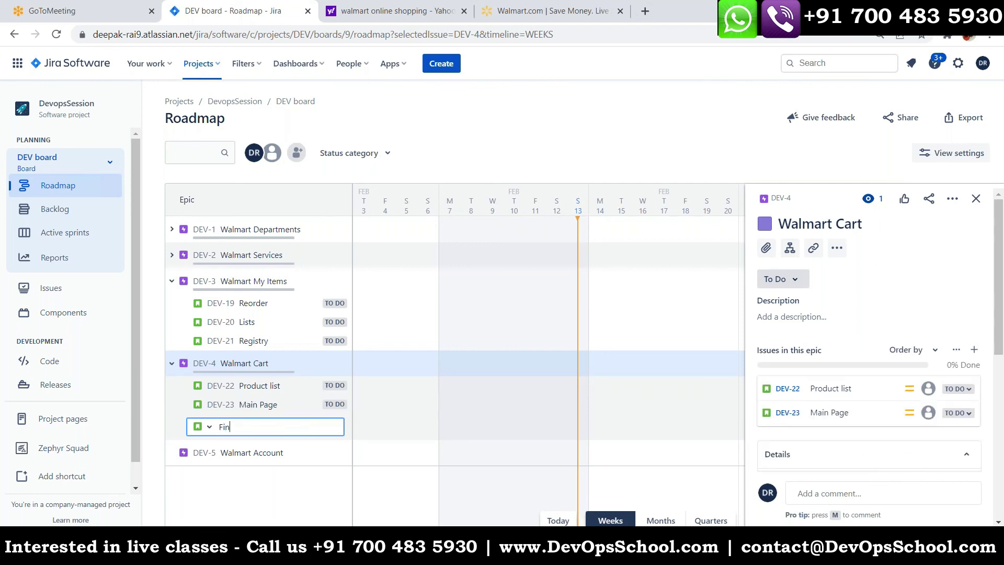
pyautogui.write('al amount')
pyautogui.press('Return')
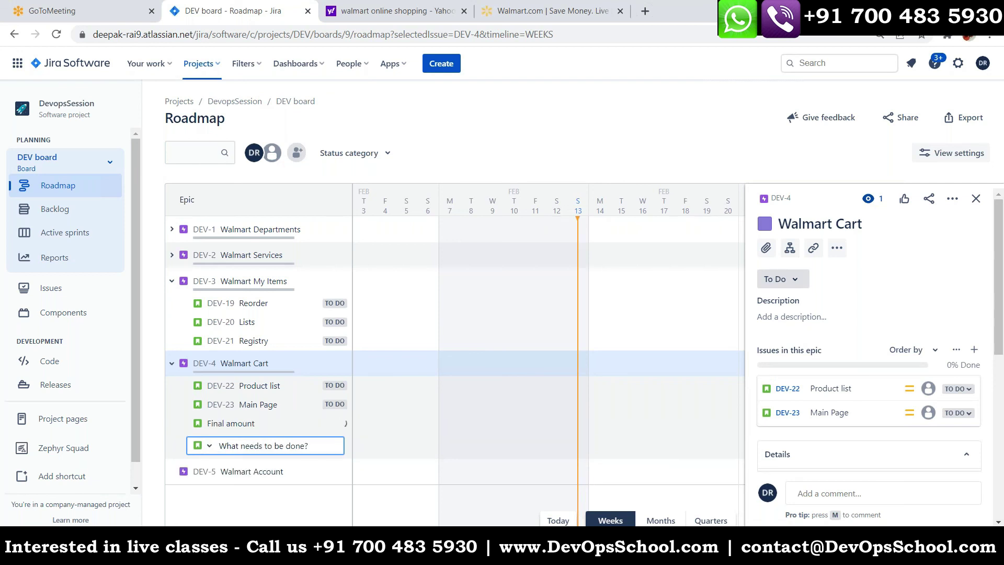
pyautogui.click(252, 510)
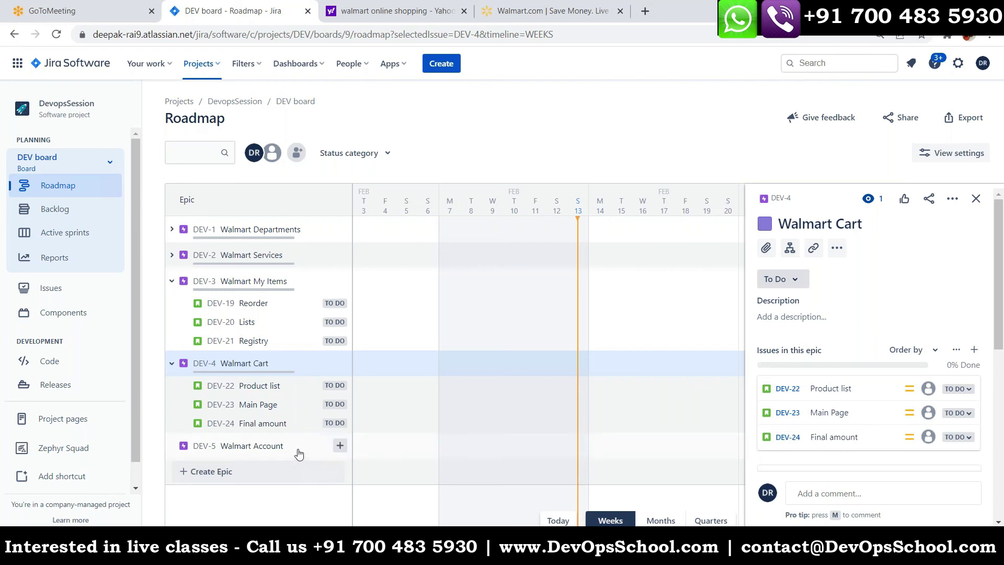
# Add the stories Payment detail and Signin under the Walmart Account epic.
pyautogui.click(340, 446)
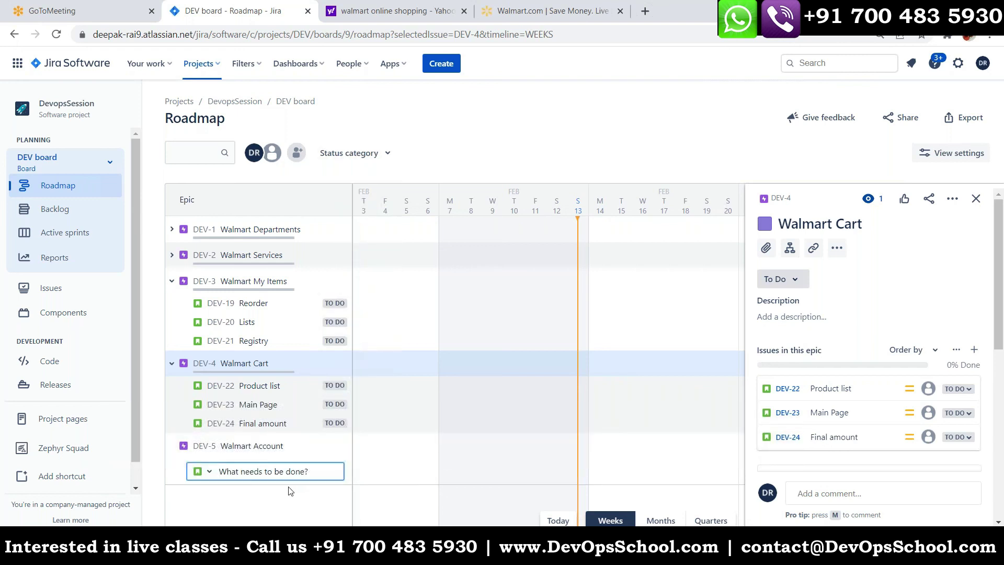
pyautogui.write('p')
pyautogui.press('BackSpace')
pyautogui.write('Payment detail')
pyautogui.press('Return')
pyautogui.write('In')
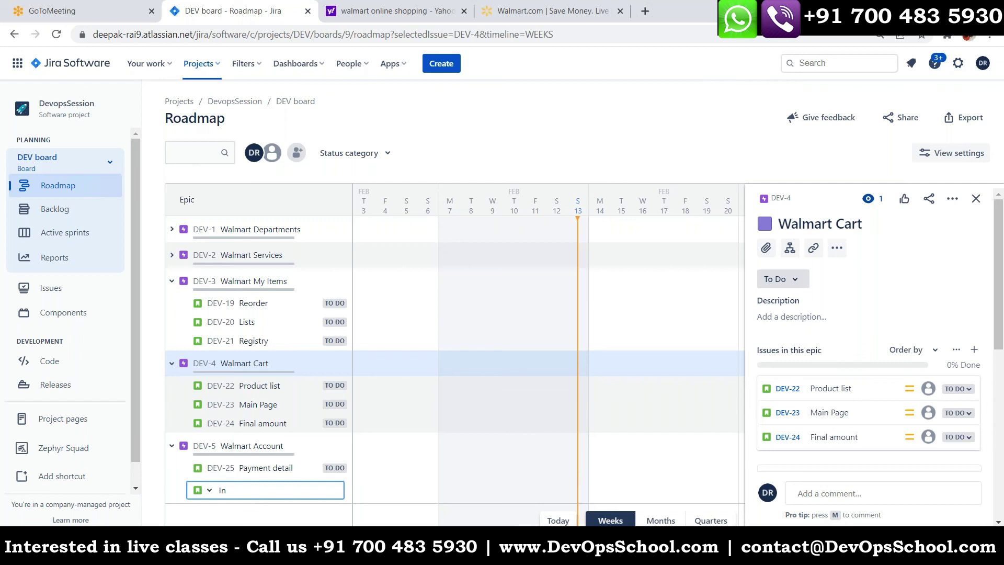
pyautogui.press('BackSpace')
pyautogui.write('Signin')
pyautogui.press('Return')
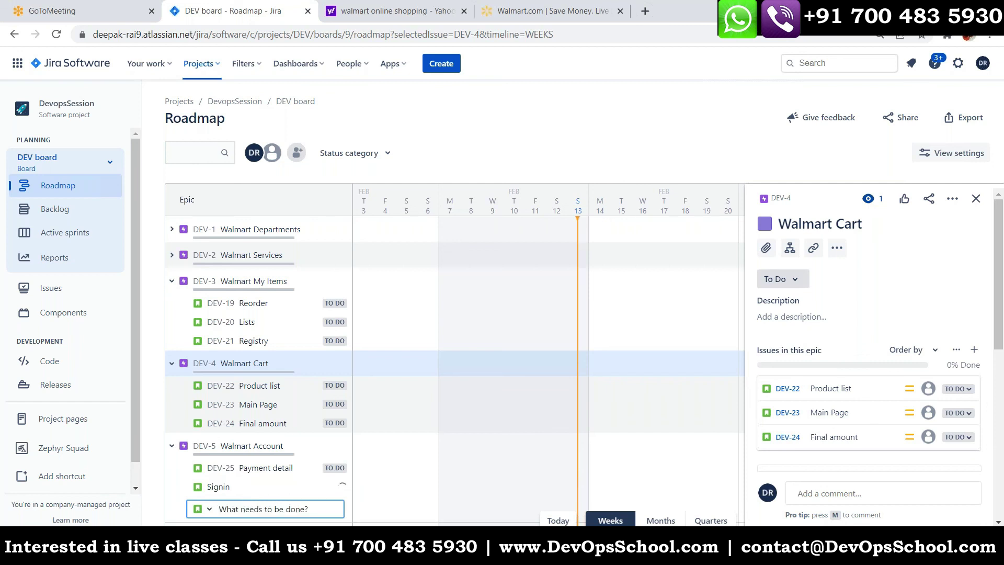
# Add the stories Address, Past Purchases and Rewards below Signin in the Walmart Account epic.
pyautogui.write('Address')
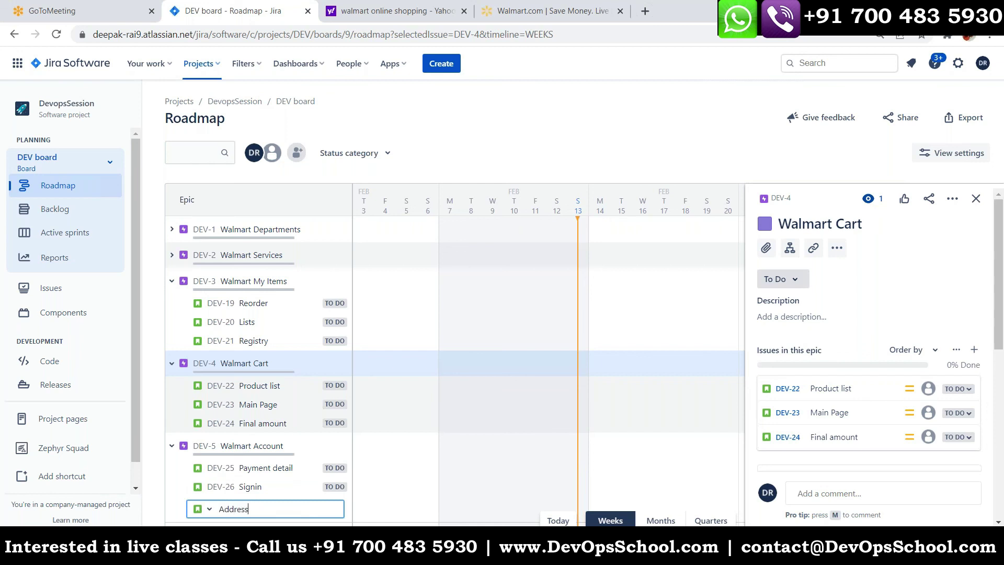
pyautogui.press('Return')
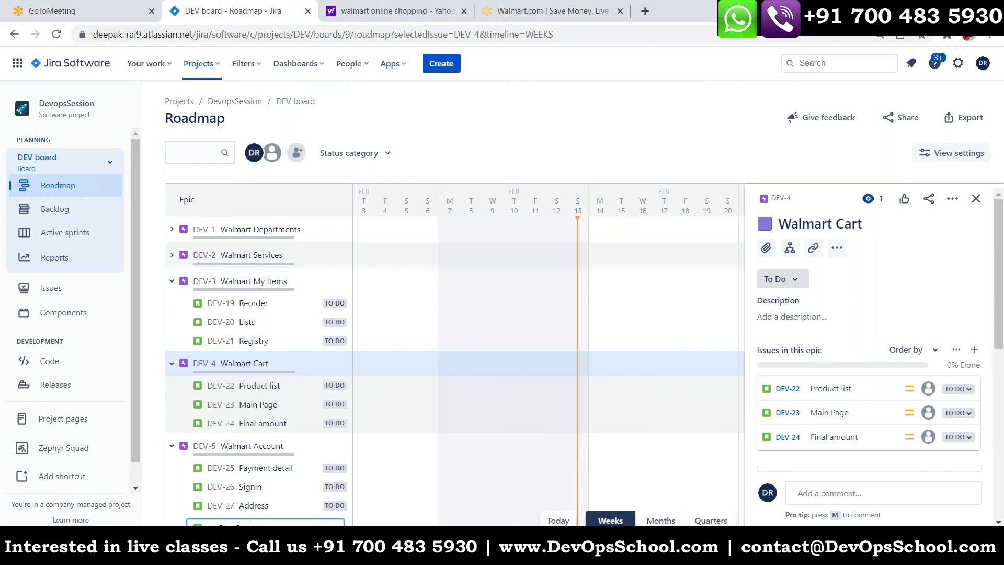
pyautogui.press('Return')
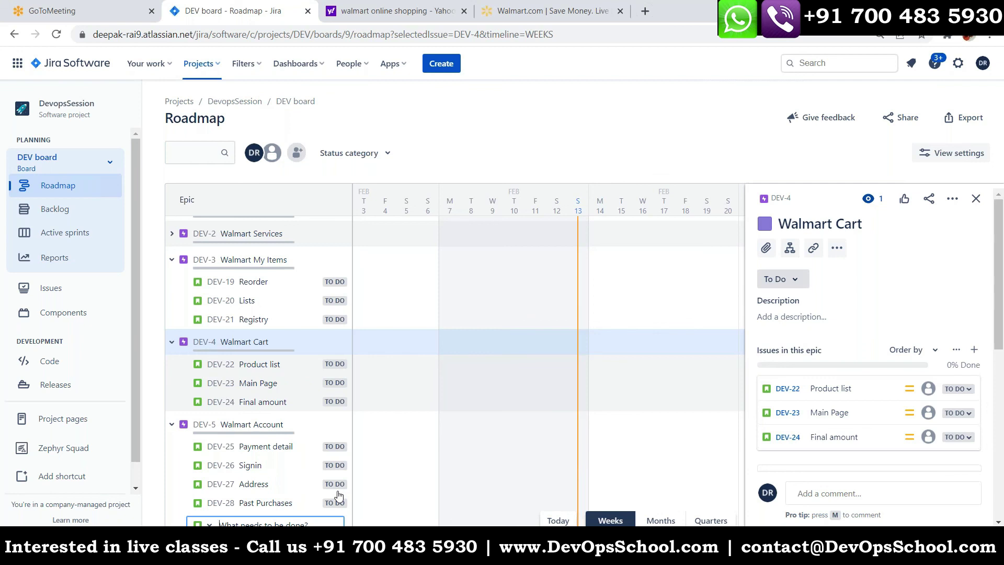
pyautogui.write('Rewards')
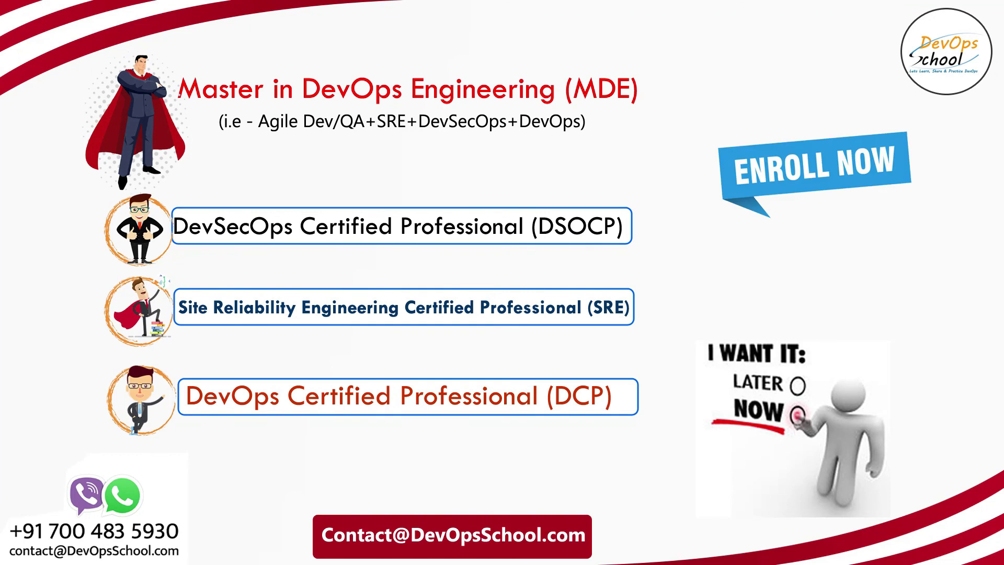